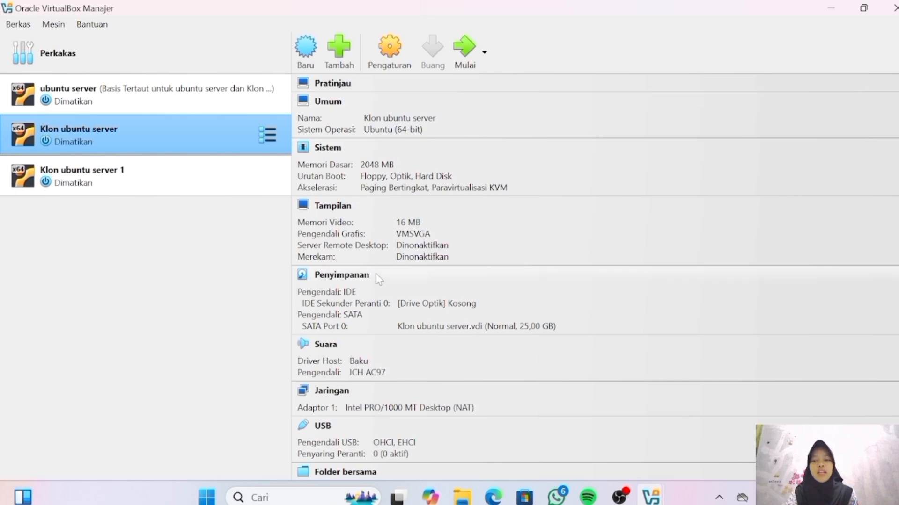
# Check the network adapter settings of the ubuntu server machine, including its attachment type and MAC address
pyautogui.click(201, 96)
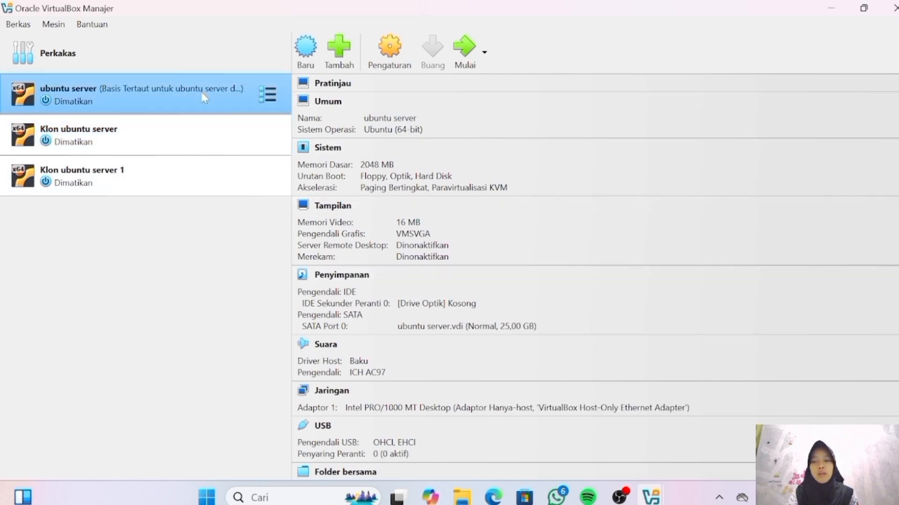
pyautogui.click(264, 97)
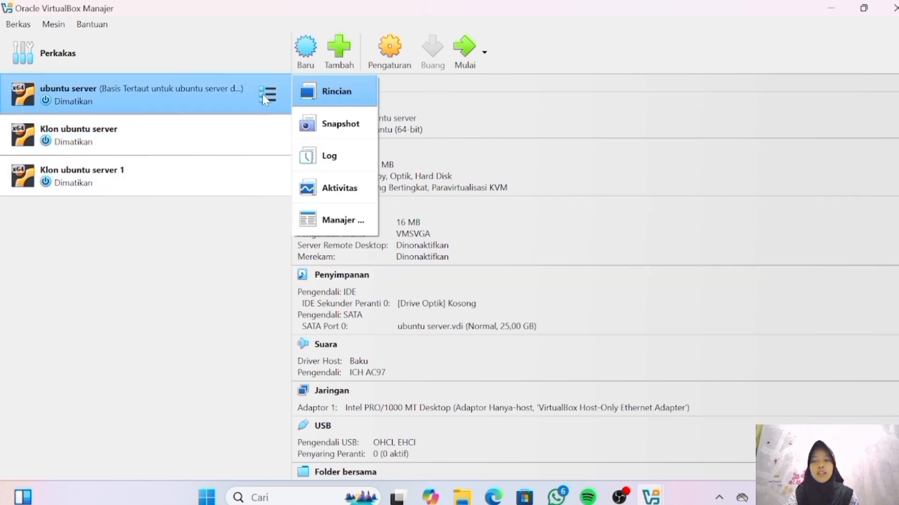
pyautogui.click(252, 230)
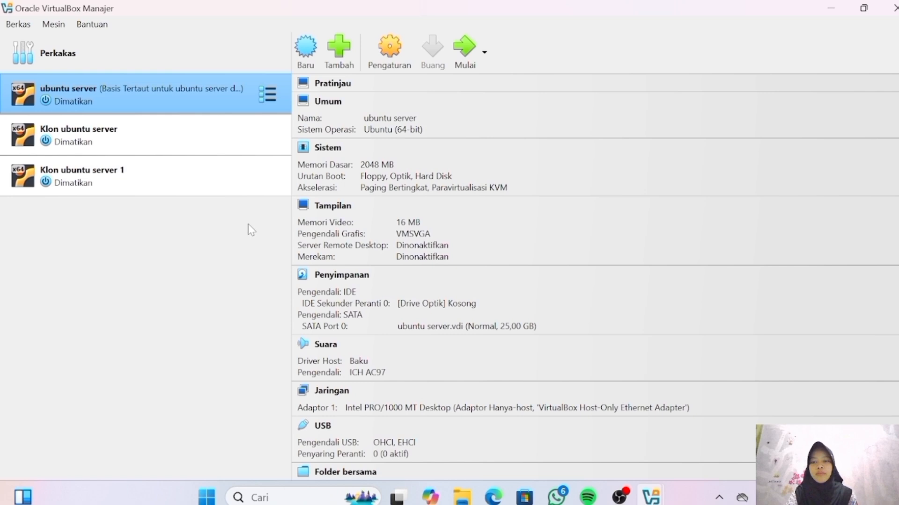
pyautogui.rightClick(274, 98)
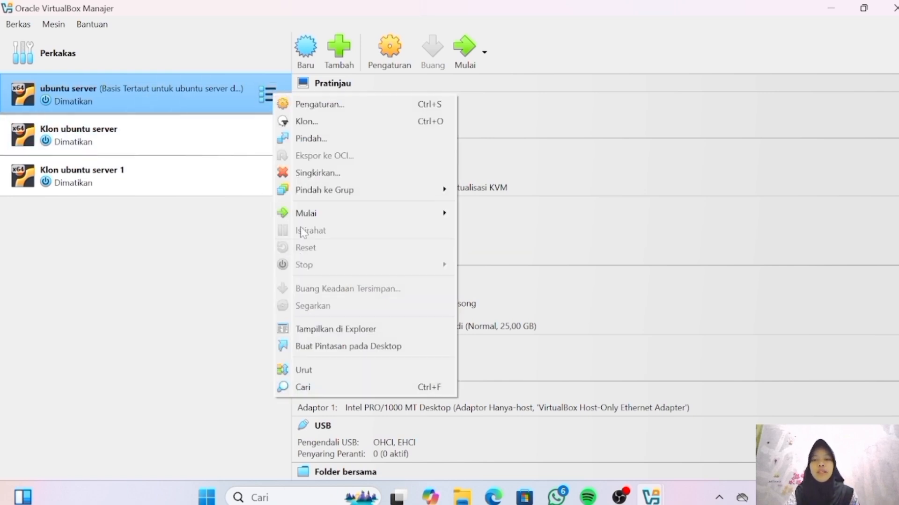
pyautogui.click(326, 103)
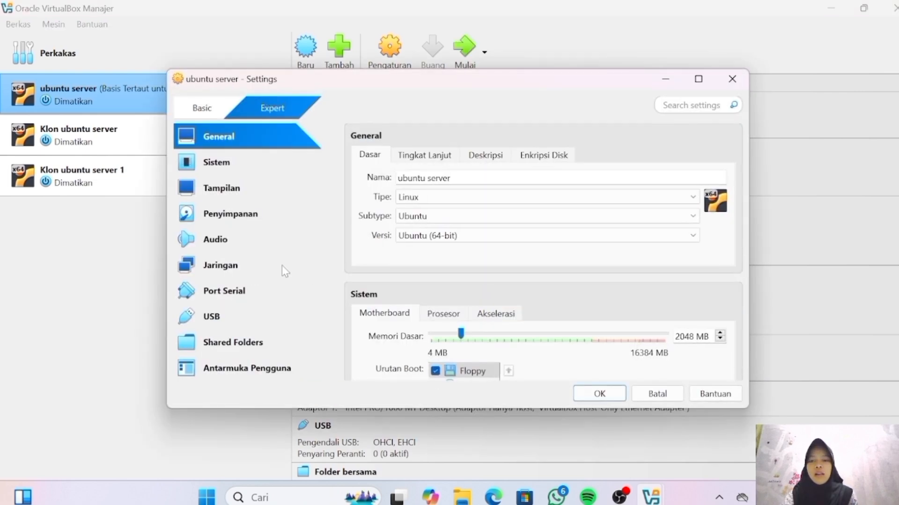
pyautogui.click(228, 268)
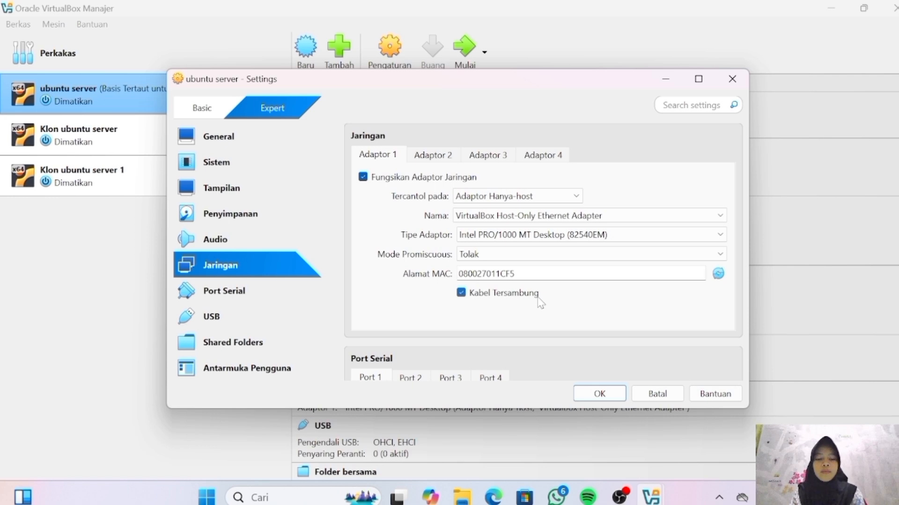
pyautogui.press('Return')
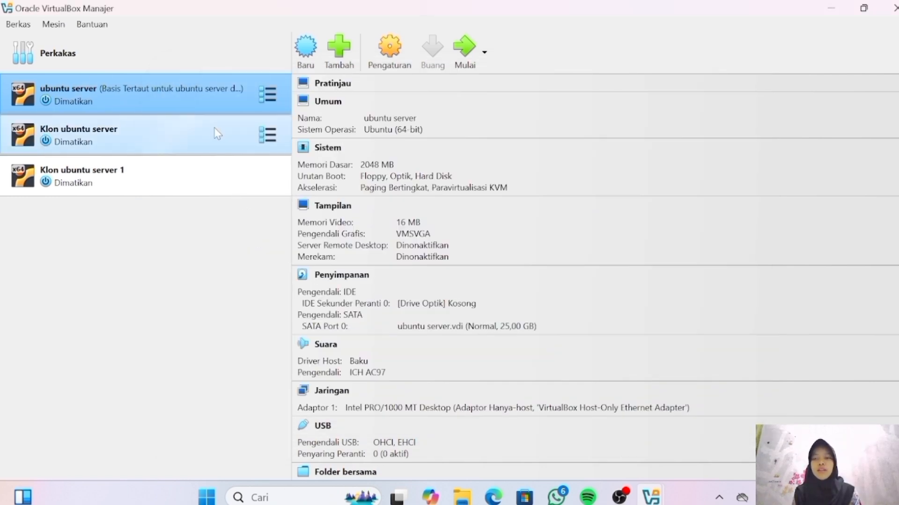
# Check the Adapter 1 network settings of the Klon ubuntu server machine, including its MAC address
pyautogui.click(214, 131)
pyautogui.click(272, 138)
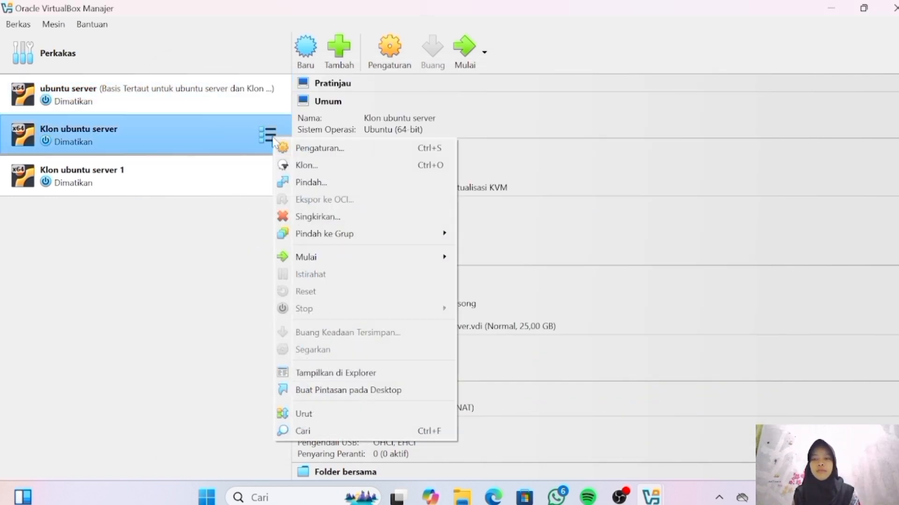
pyautogui.click(291, 148)
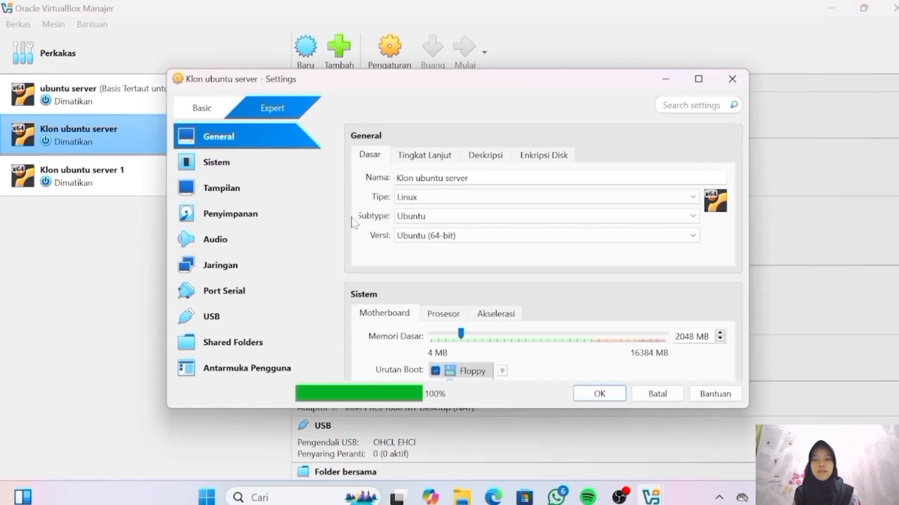
pyautogui.click(228, 265)
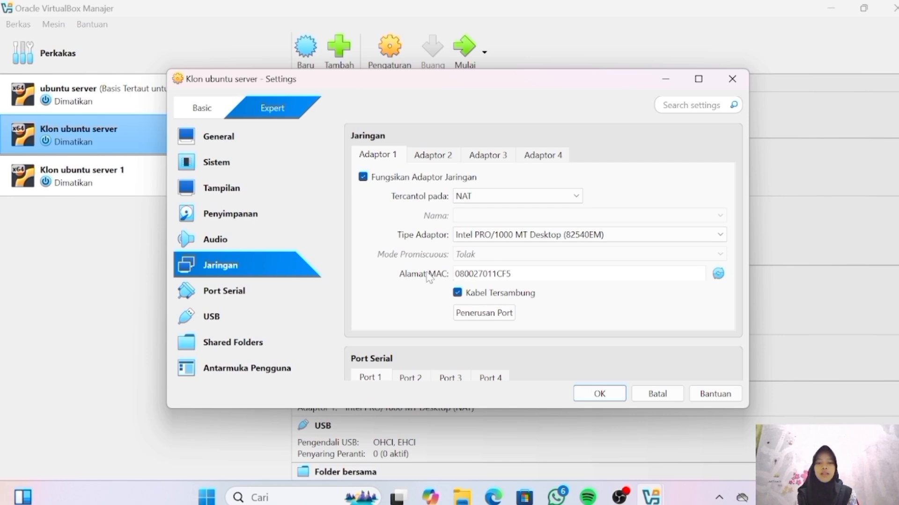
pyautogui.click(597, 396)
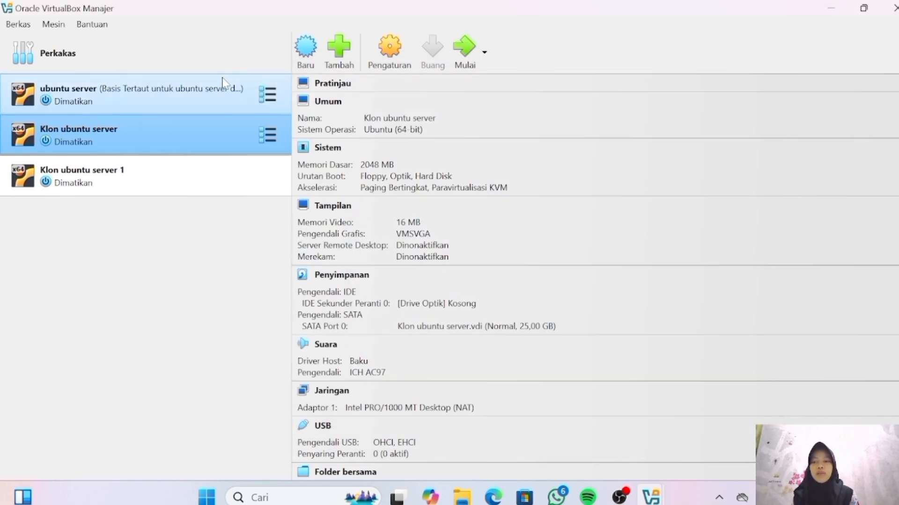
# Generate a new MAC address for Adapter 1 of the Klon ubuntu server machine and save the settings
pyautogui.click(204, 92)
pyautogui.click(204, 121)
pyautogui.click(209, 93)
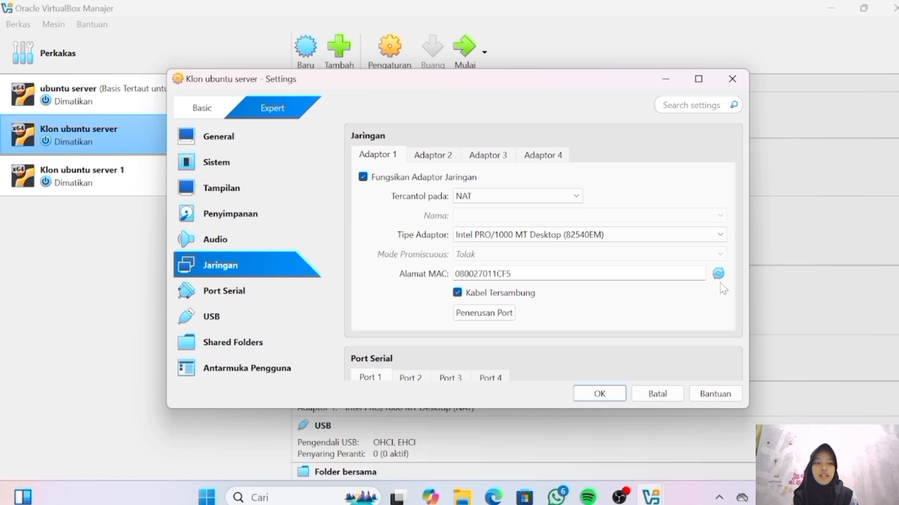
pyautogui.click(719, 275)
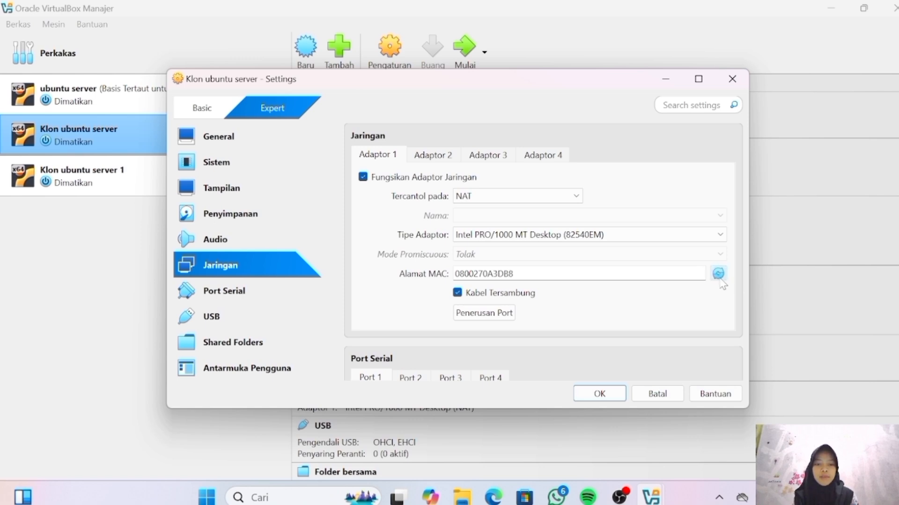
pyautogui.click(600, 396)
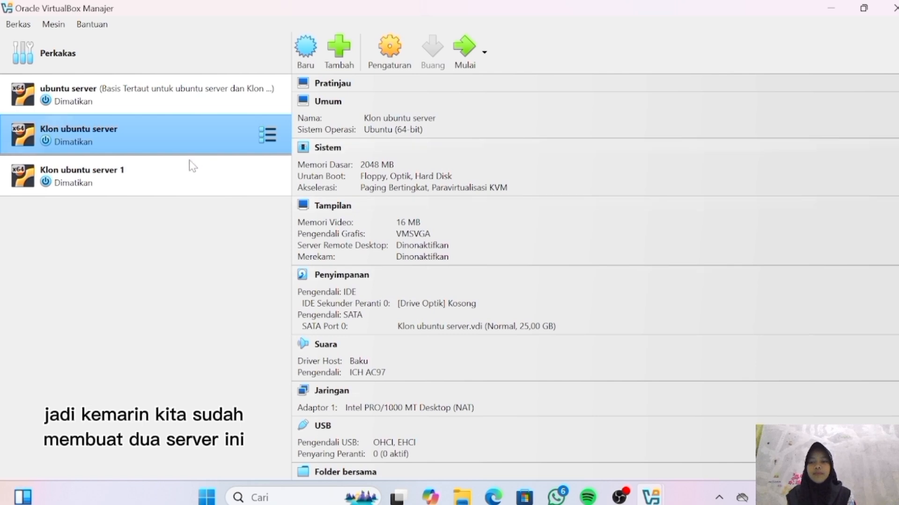
# Attach network Adapter 1 of the ubuntu server machine to NAT and save its settings
pyautogui.click(236, 89)
pyautogui.click(226, 123)
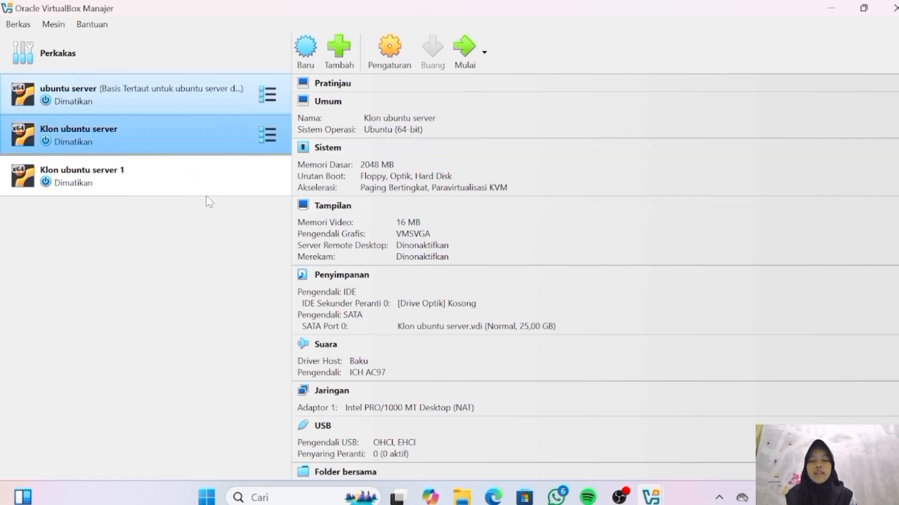
pyautogui.press('Up')
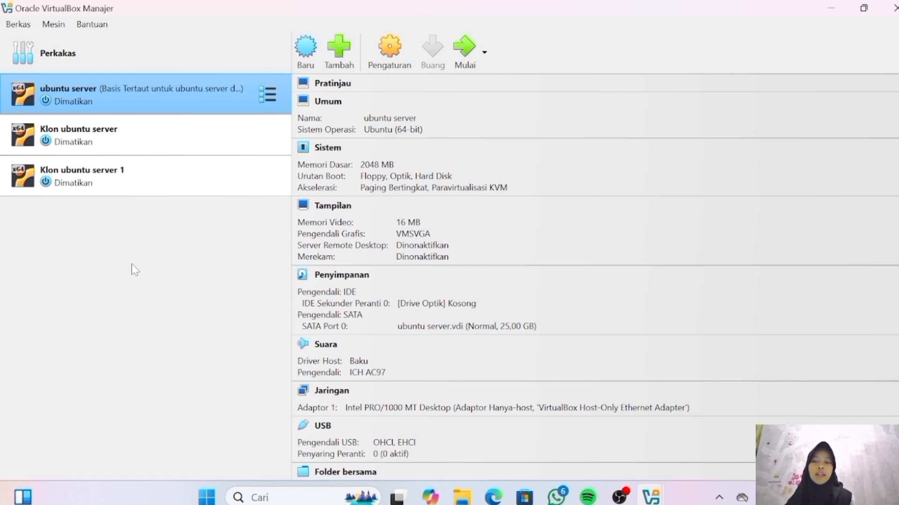
pyautogui.click(179, 161)
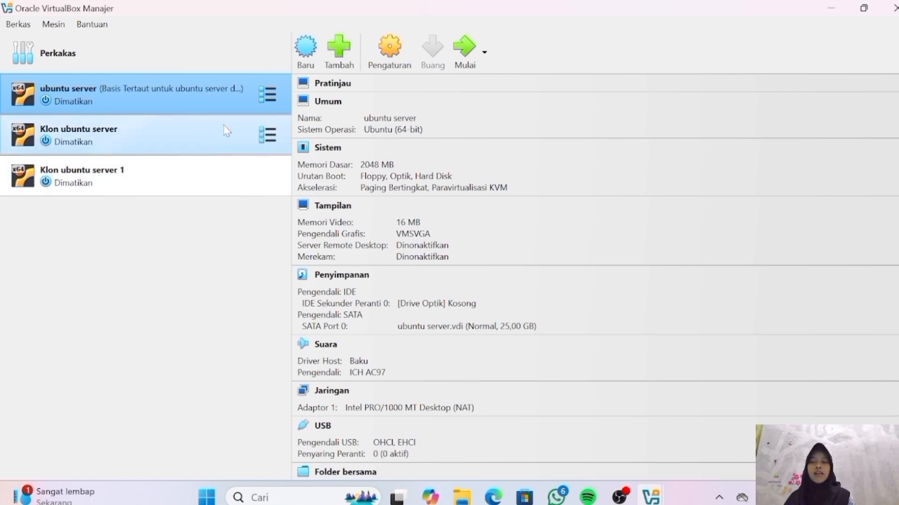
pyautogui.click(388, 45)
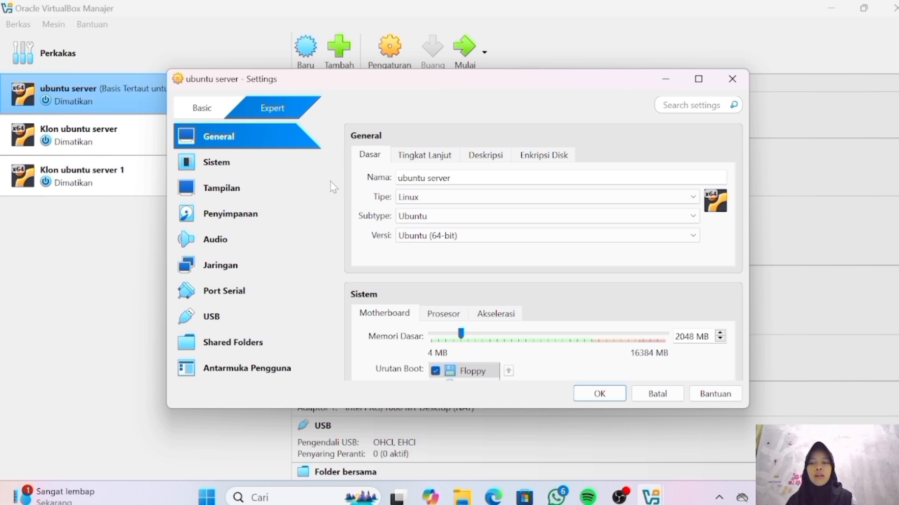
pyautogui.click(228, 269)
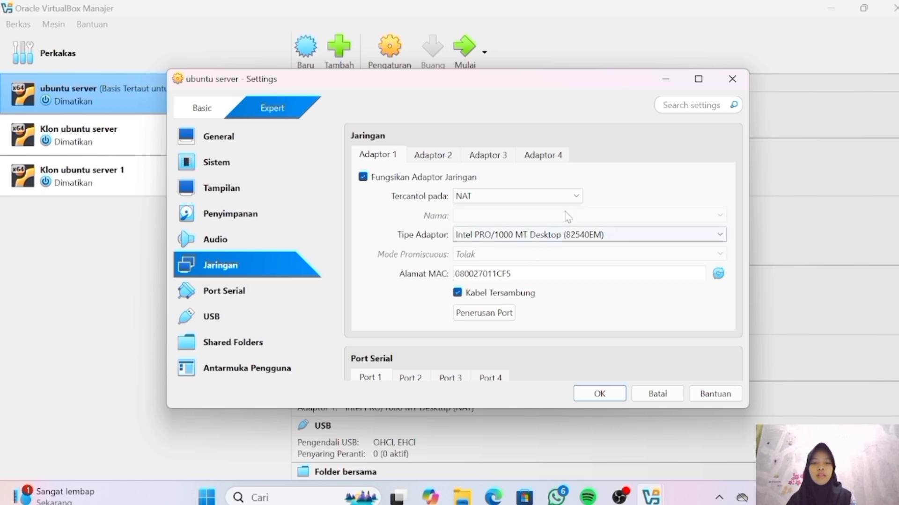
pyautogui.click(574, 194)
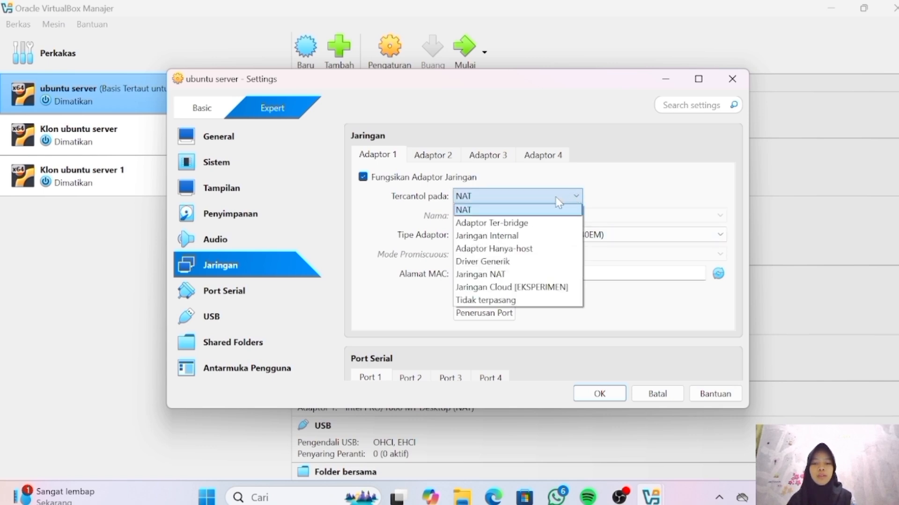
pyautogui.click(556, 199)
pyautogui.click(599, 394)
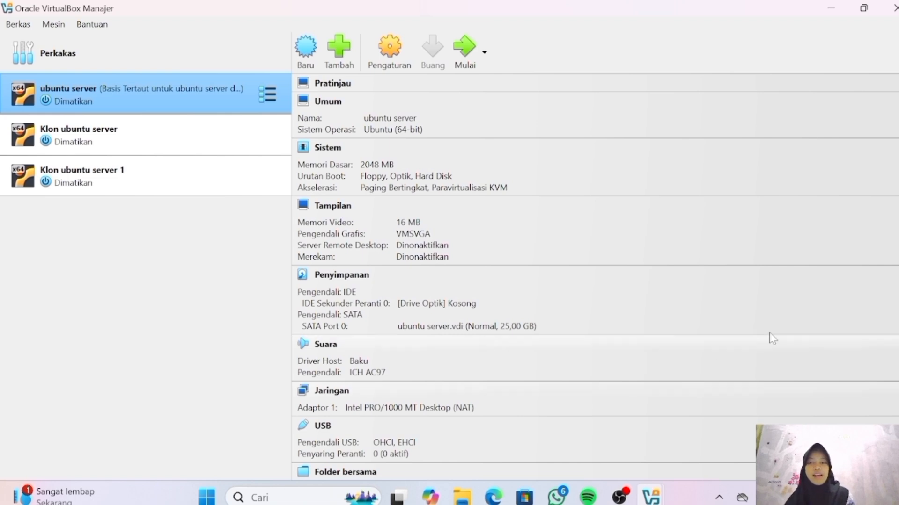
# Start the ubuntu server machine, switch it to full-screen mode and log in with the account password
pyautogui.click(471, 68)
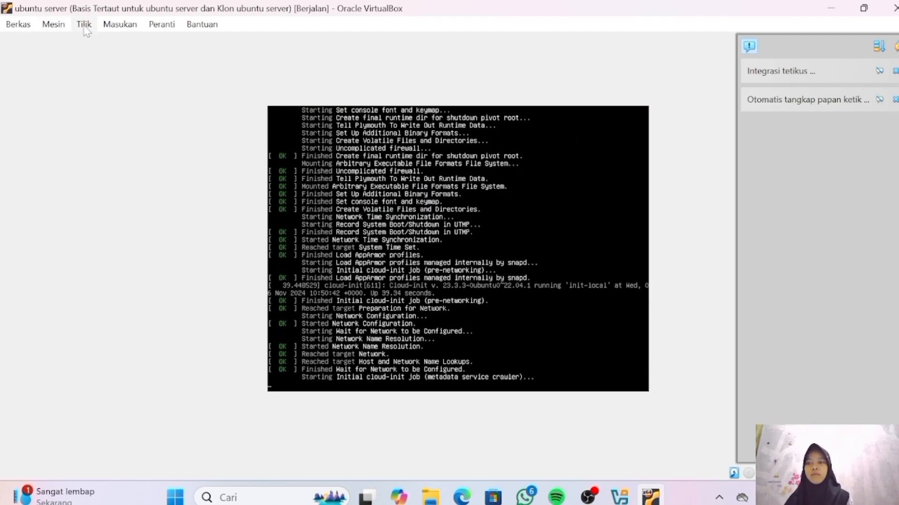
pyautogui.click(82, 25)
pyautogui.click(101, 42)
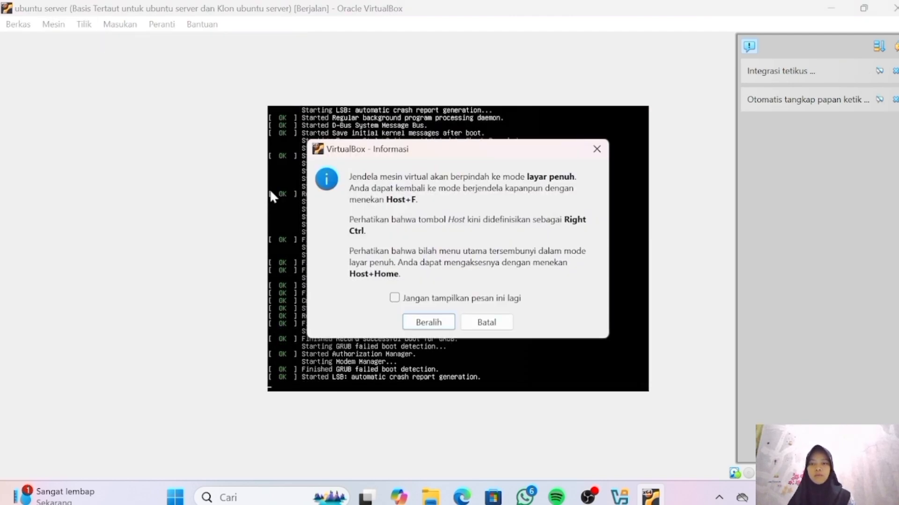
pyautogui.click(426, 321)
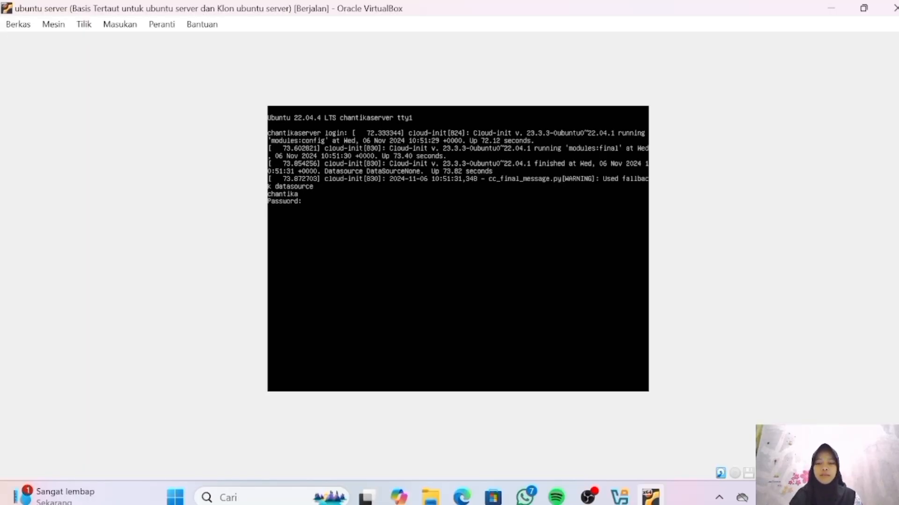
pyautogui.press('Return')
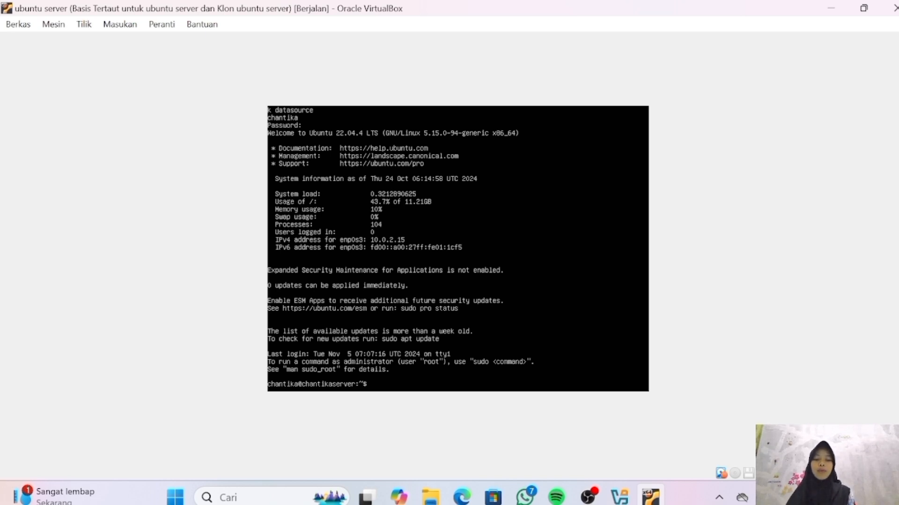
# Test the server's internet connection with ping google.com, stop the ping, and list its network interfaces with ip address
pyautogui.write('ping google.com')
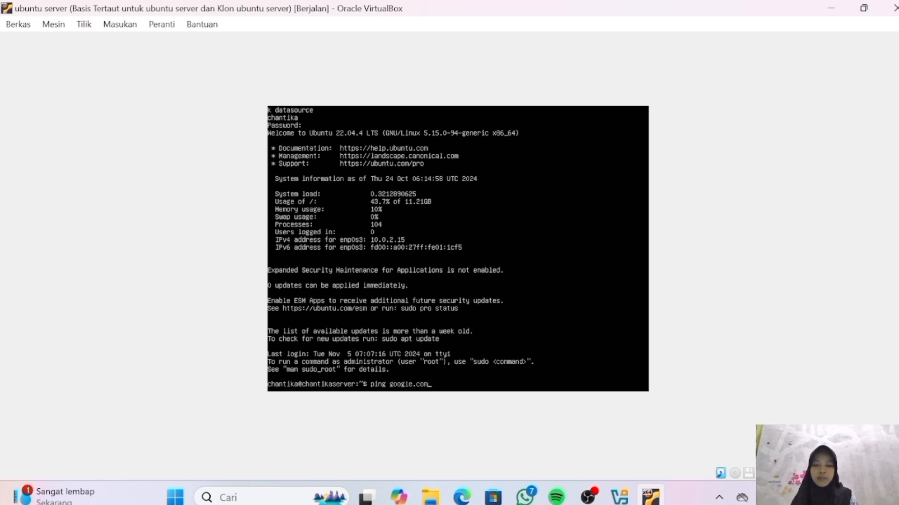
pyautogui.press('Return')
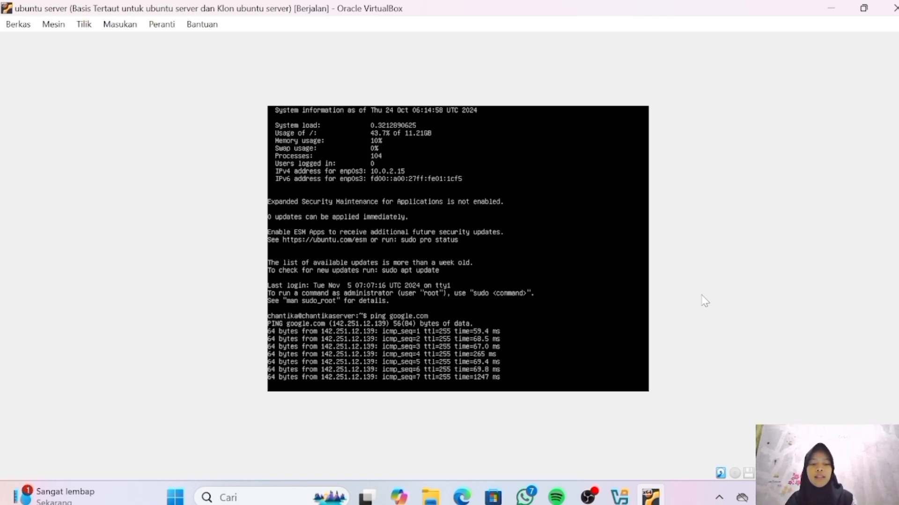
pyautogui.hotkey('ctrl', 'c')
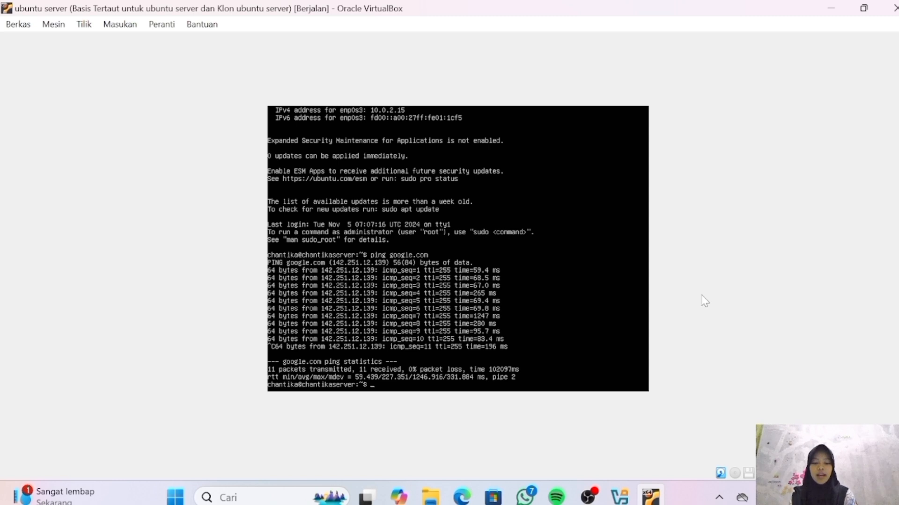
pyautogui.write('ddress')
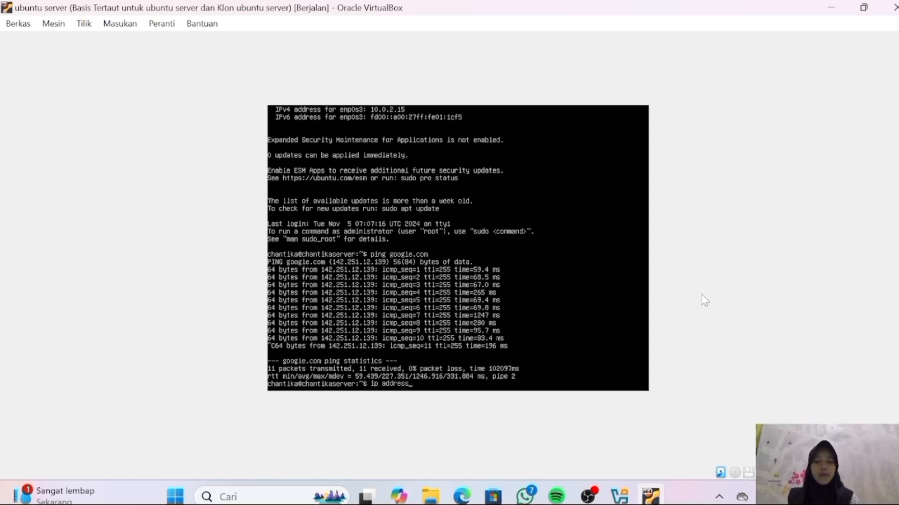
pyautogui.press('Return')
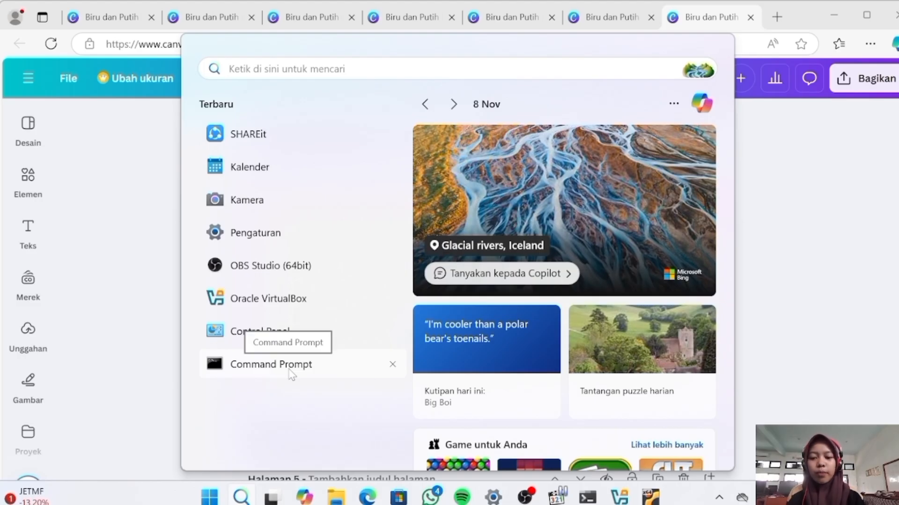
# Open Command Prompt on the Windows host and ping the virtual server at 10.0.2.15
pyautogui.click(290, 375)
pyautogui.write('ping')
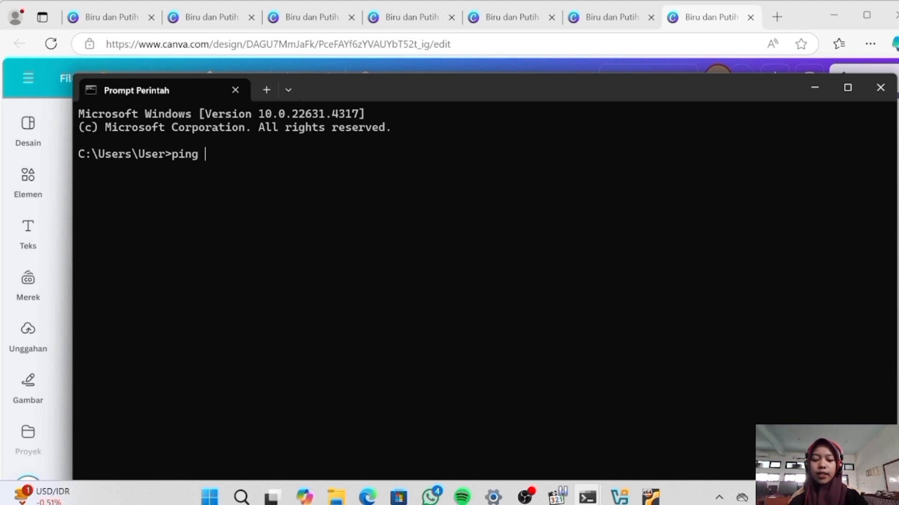
pyautogui.write(' 10')
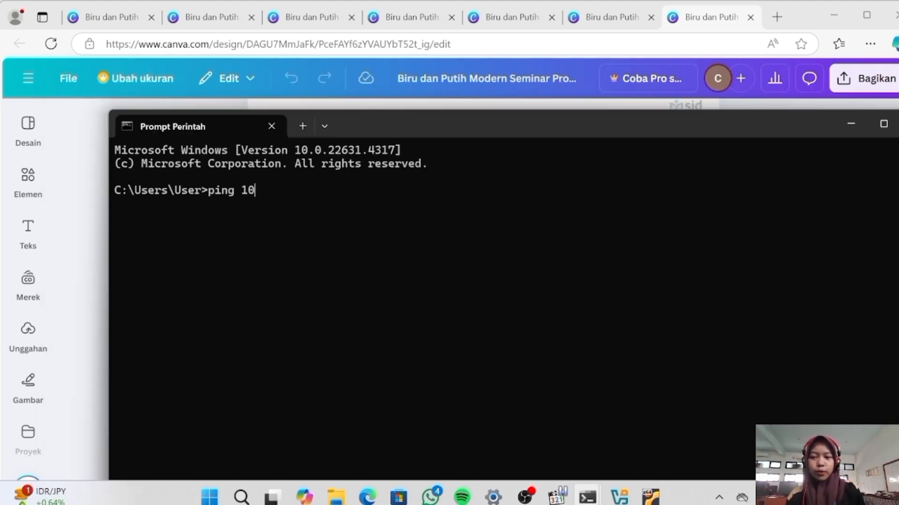
pyautogui.write('.2')
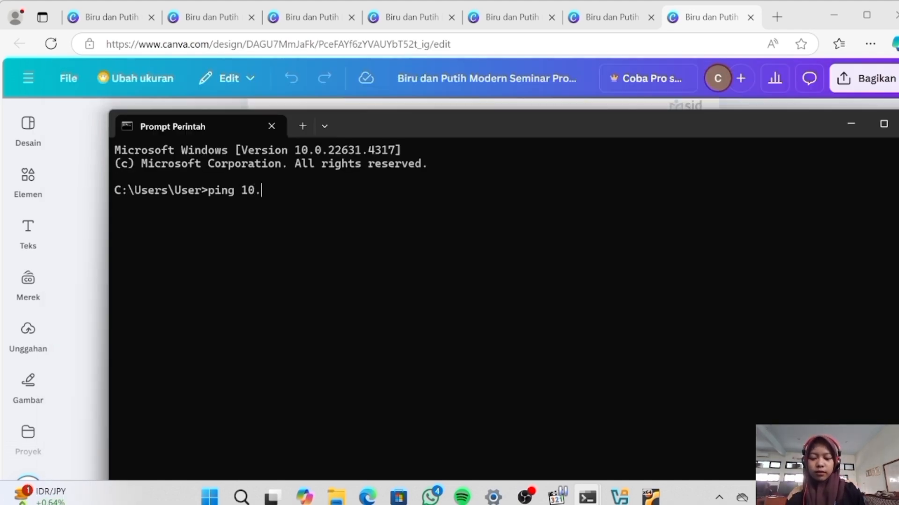
pyautogui.write('.0.15')
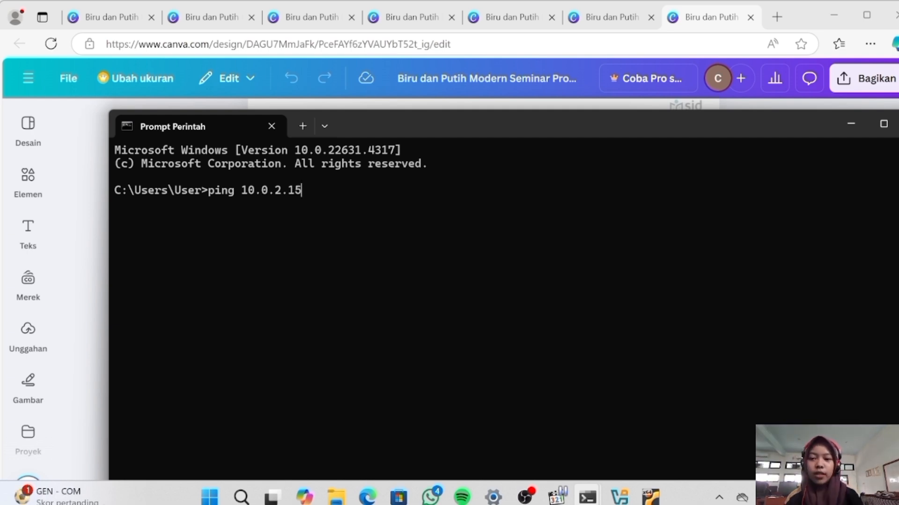
pyautogui.press('Return')
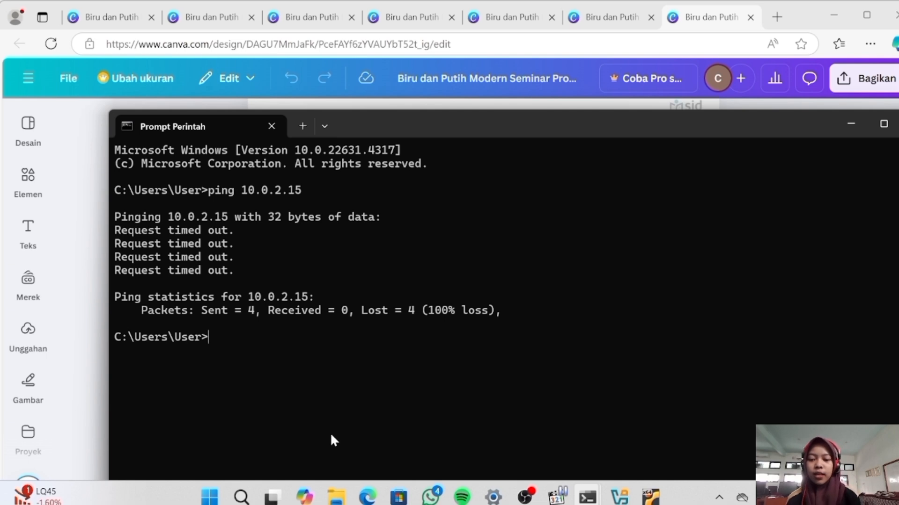
# Open the Windows host's list of network connections through Control Panel and the Network and Sharing Center
pyautogui.click(241, 496)
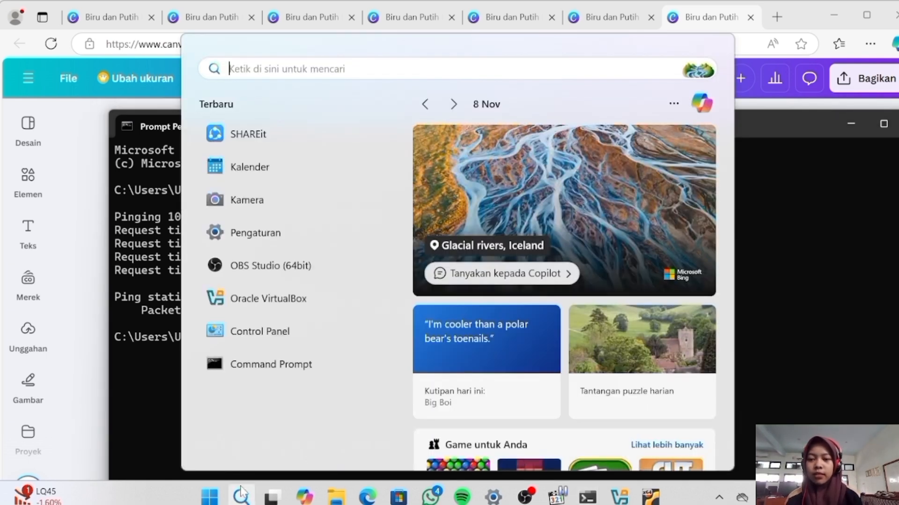
pyautogui.click(284, 334)
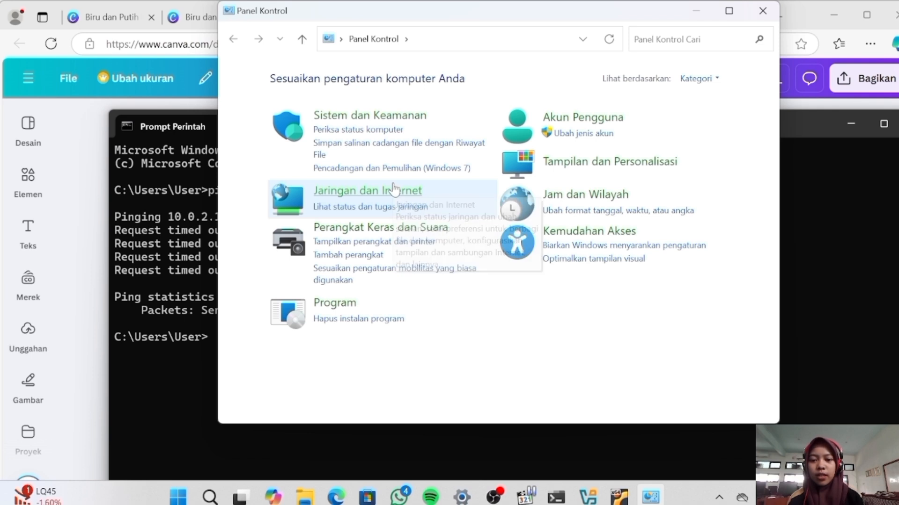
pyautogui.click(393, 190)
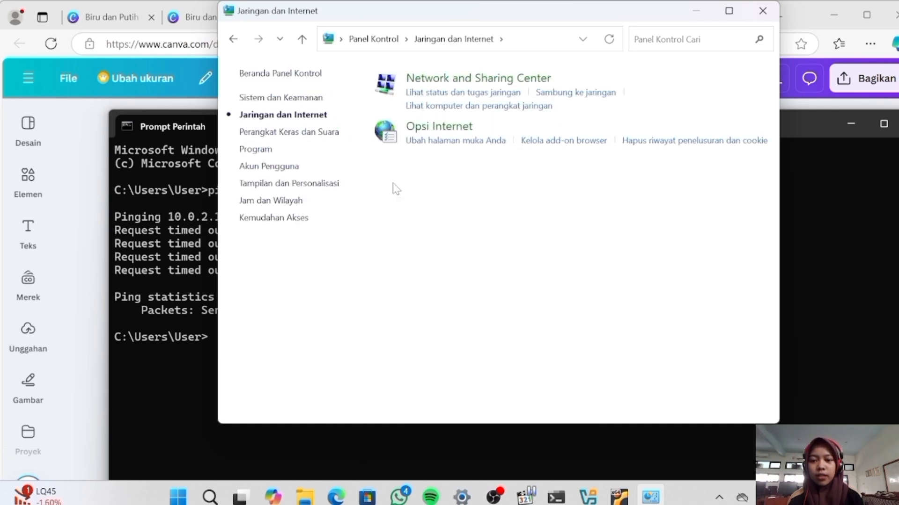
pyautogui.click(466, 79)
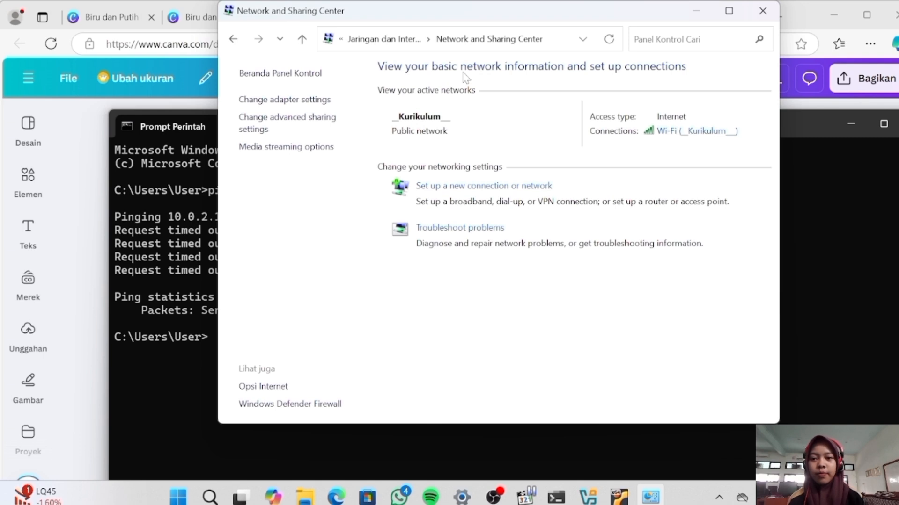
pyautogui.click(303, 100)
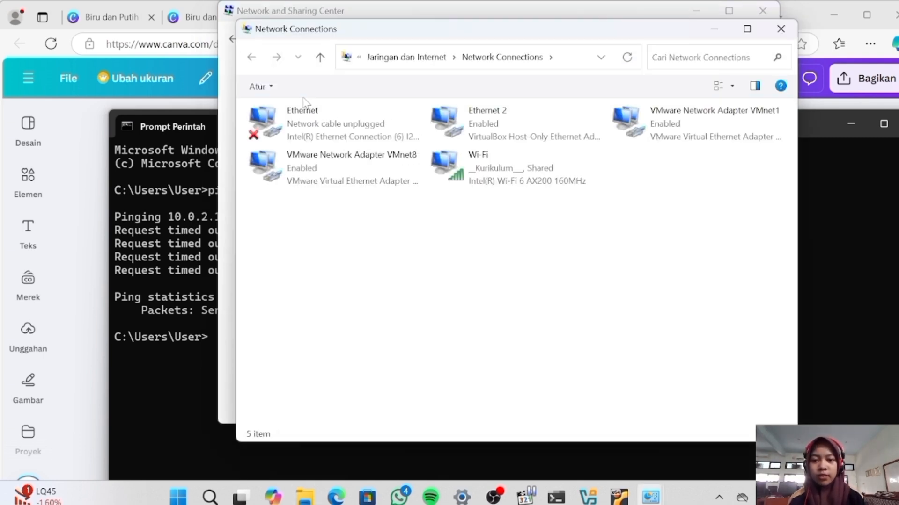
# Display the connection details of the Ethernet 2 VirtualBox Host-Only adapter
pyautogui.click(514, 124)
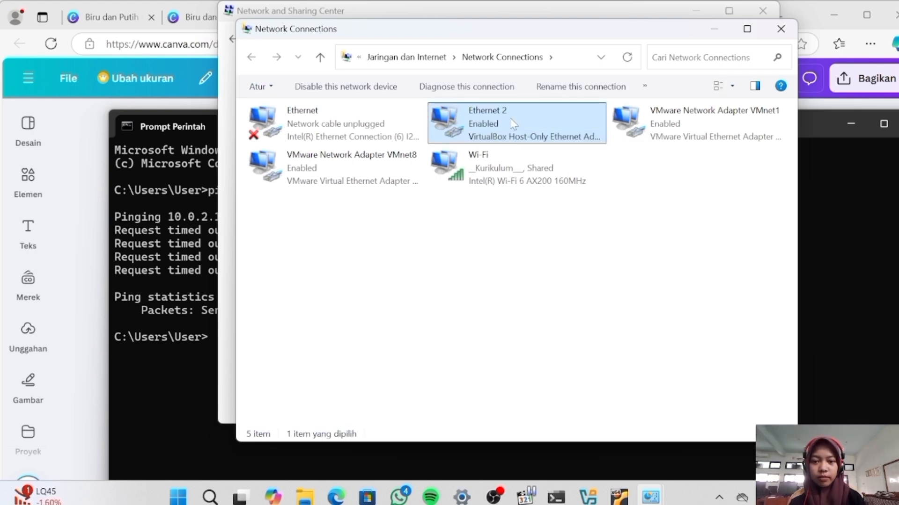
pyautogui.doubleClick(514, 124)
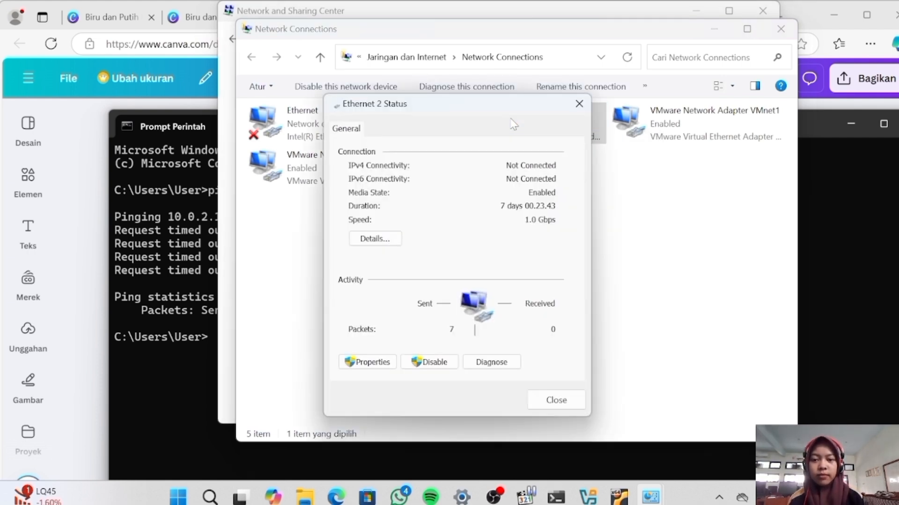
pyautogui.click(379, 239)
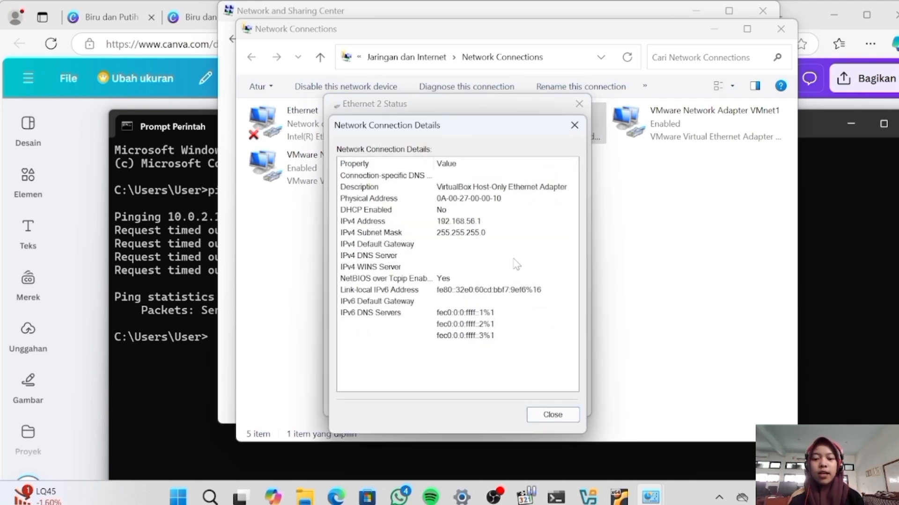
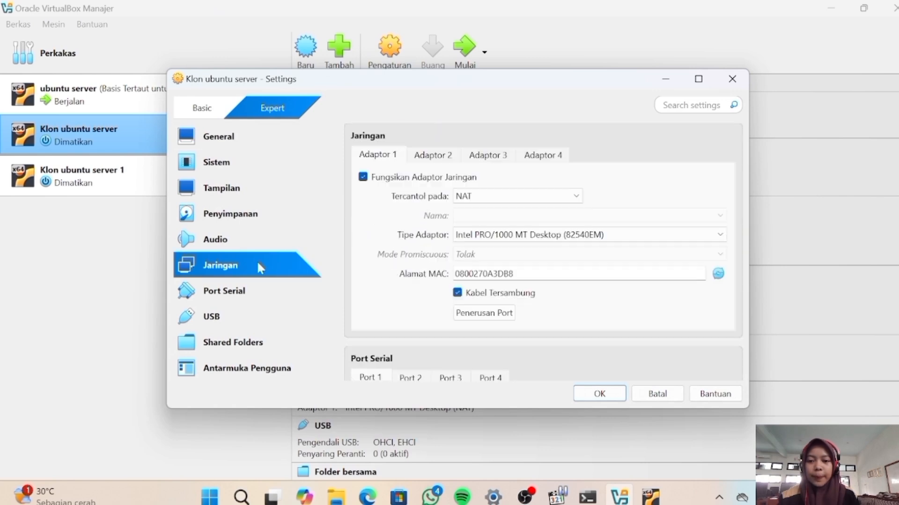
# Save the Klon ubuntu server settings with Adapter 1 attached to NAT and start the machine
pyautogui.click(599, 390)
pyautogui.click(463, 51)
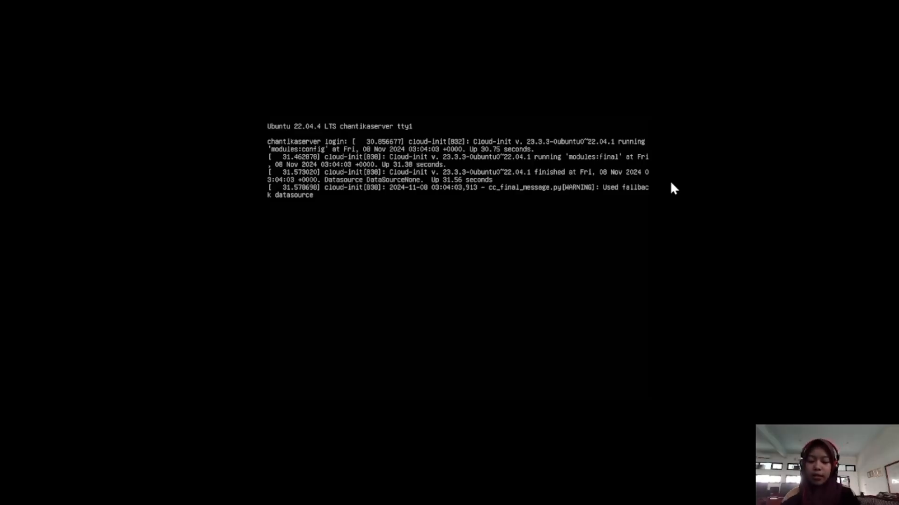
# Log in to the Ubuntu server with the username and account password, and list its network interfaces with ip address
pyautogui.write('chantika')
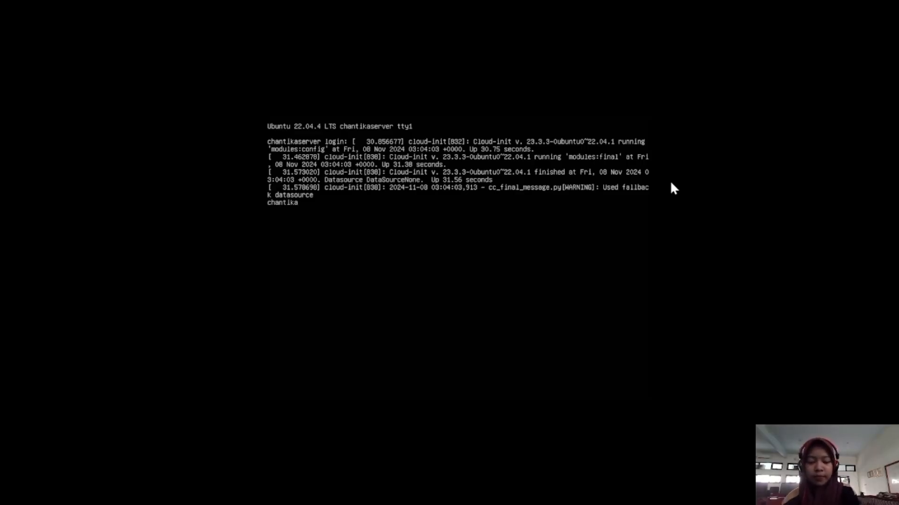
pyautogui.press('Return')
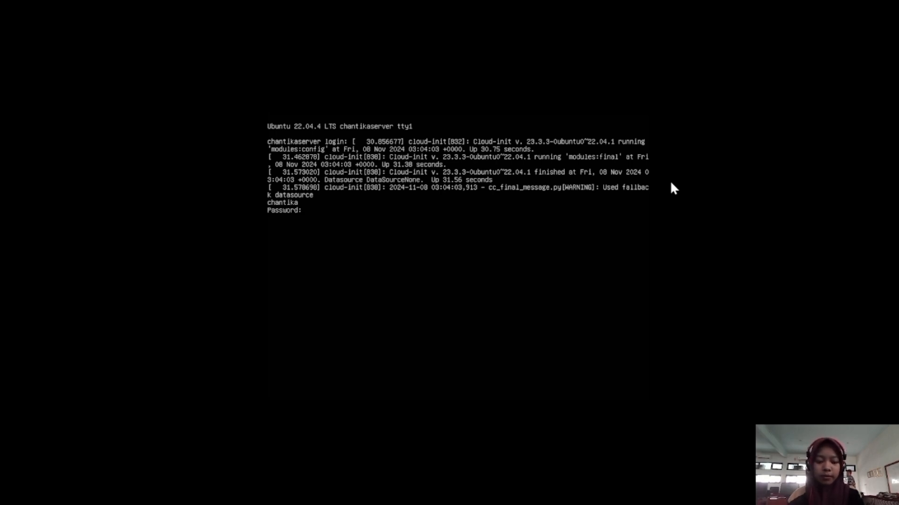
pyautogui.press('Return')
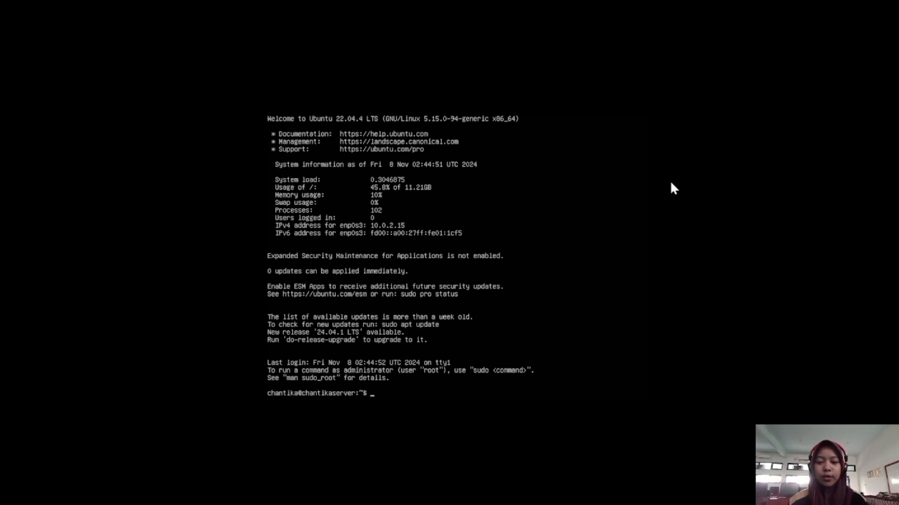
pyautogui.write('ip')
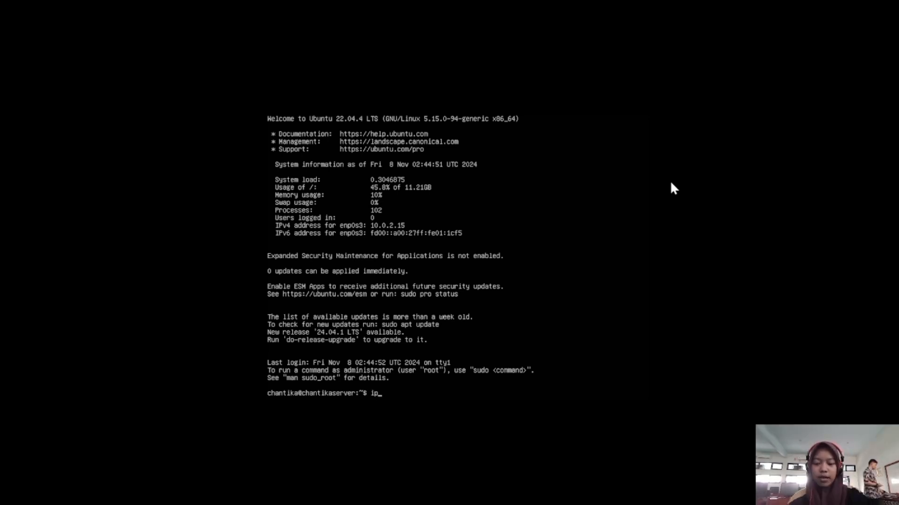
pyautogui.write(' address')
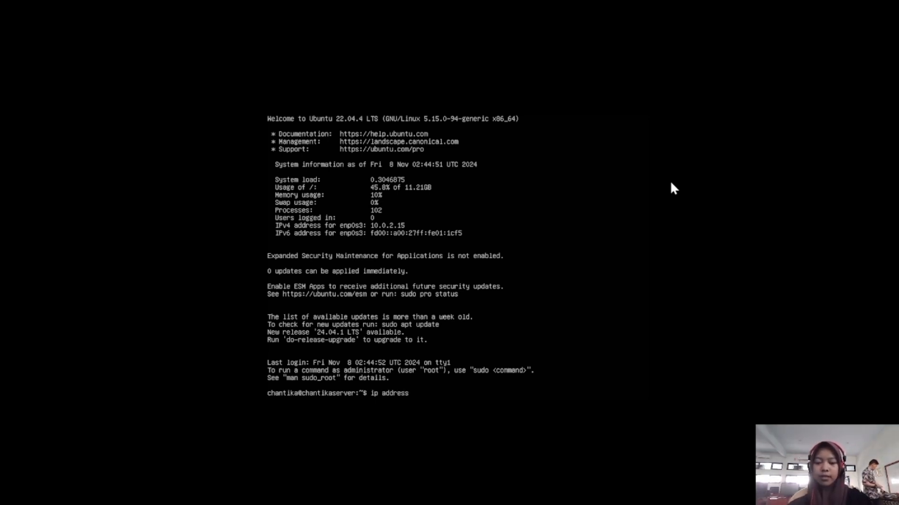
pyautogui.press('Return')
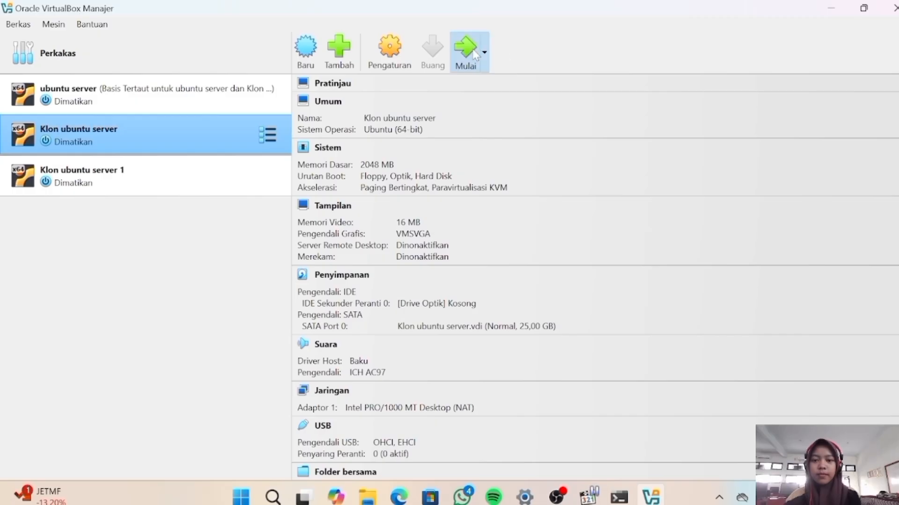
# Start the Klon ubuntu server machine, log in with the account password and list its network interfaces with ip address
pyautogui.click(471, 49)
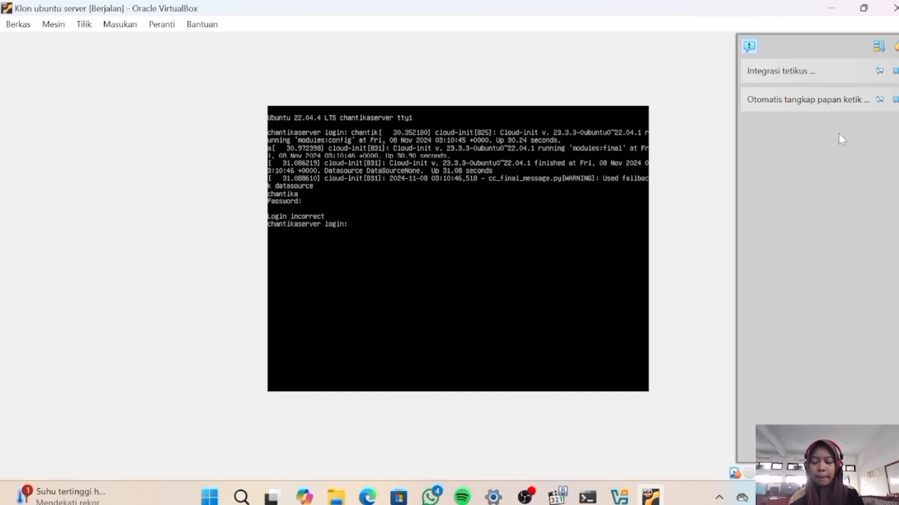
pyautogui.write('chantikaserver login: chantika')
pyautogui.press('Return')
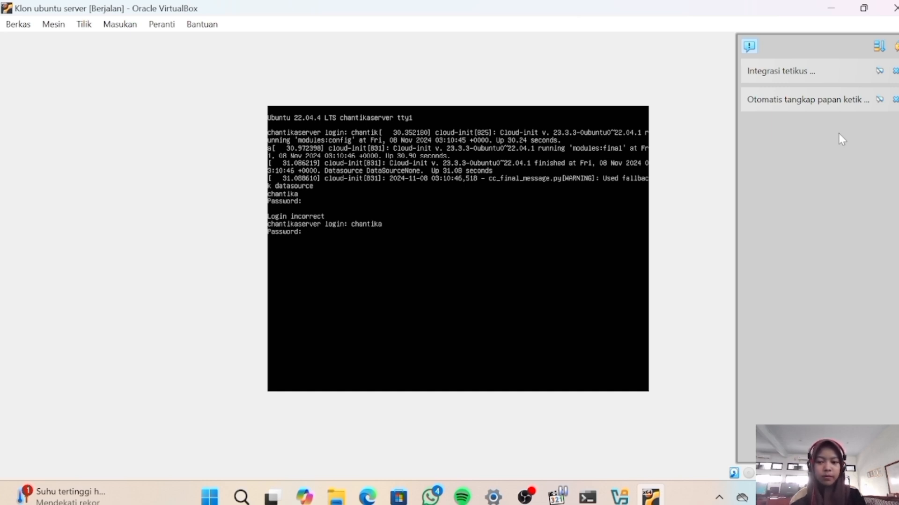
pyautogui.press('Return')
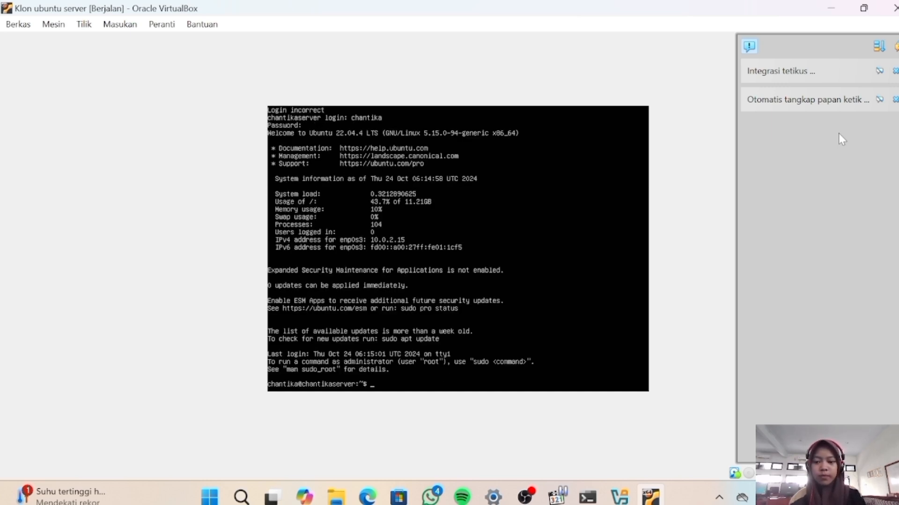
pyautogui.write('ip address')
pyautogui.press('Return')
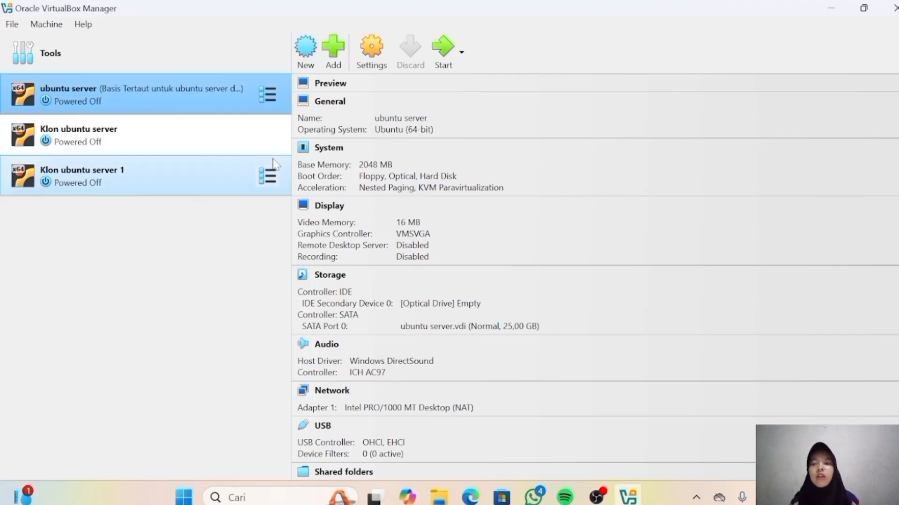
# Attach network Adapter 1 of the ubuntu server machine to the NAT Network named NatNetwork and save its settings
pyautogui.click(371, 52)
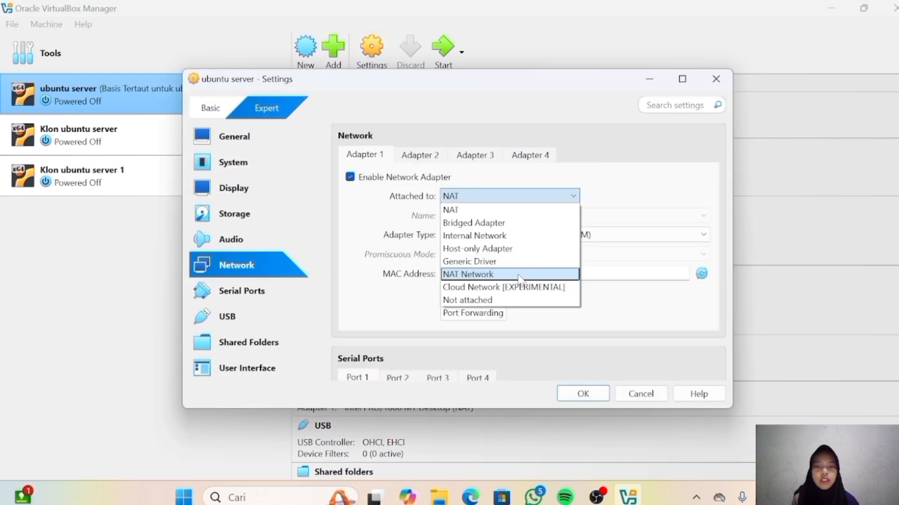
pyautogui.click(519, 278)
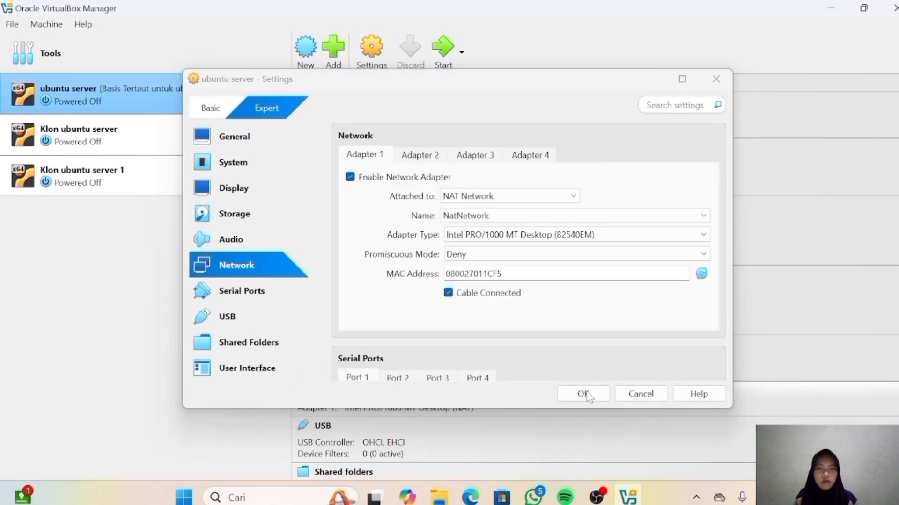
pyautogui.click(582, 394)
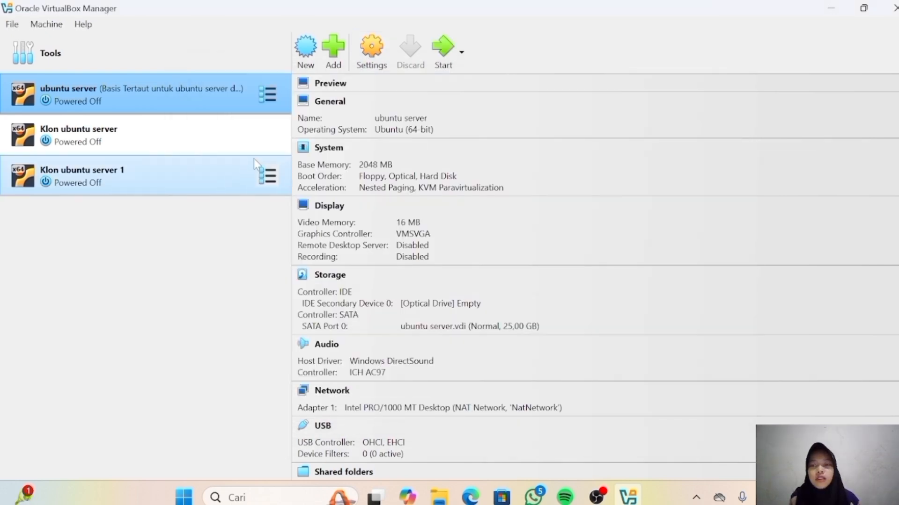
# Attach network Adapter 1 of the Klon ubuntu server machine to the NAT Network named NatNetwork and save its settings
pyautogui.click(229, 129)
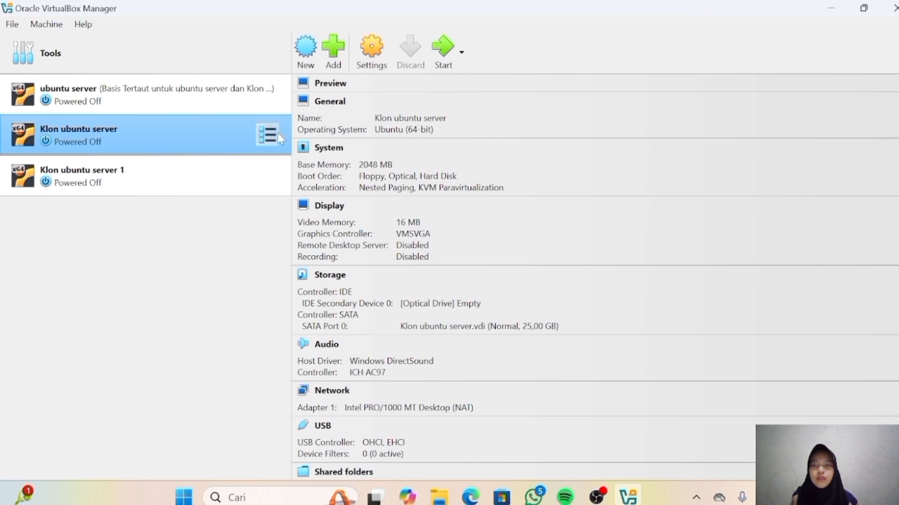
pyautogui.click(372, 49)
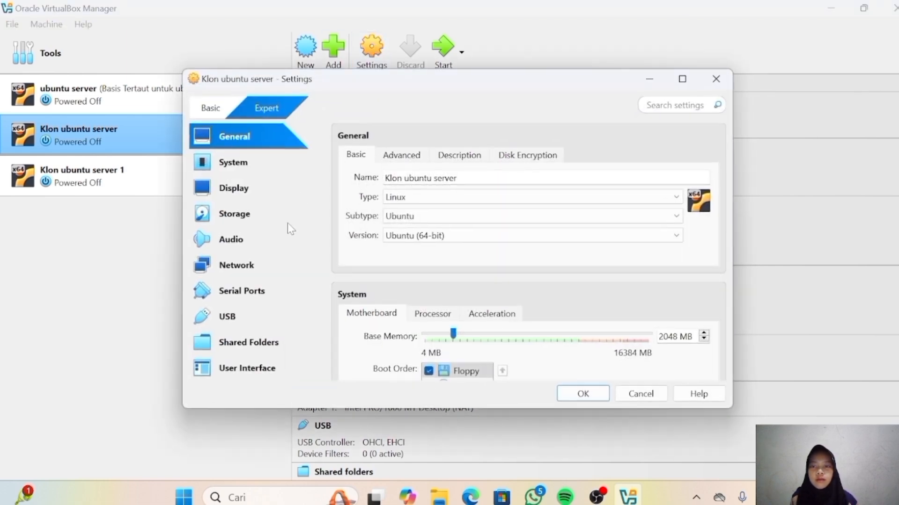
pyautogui.click(256, 257)
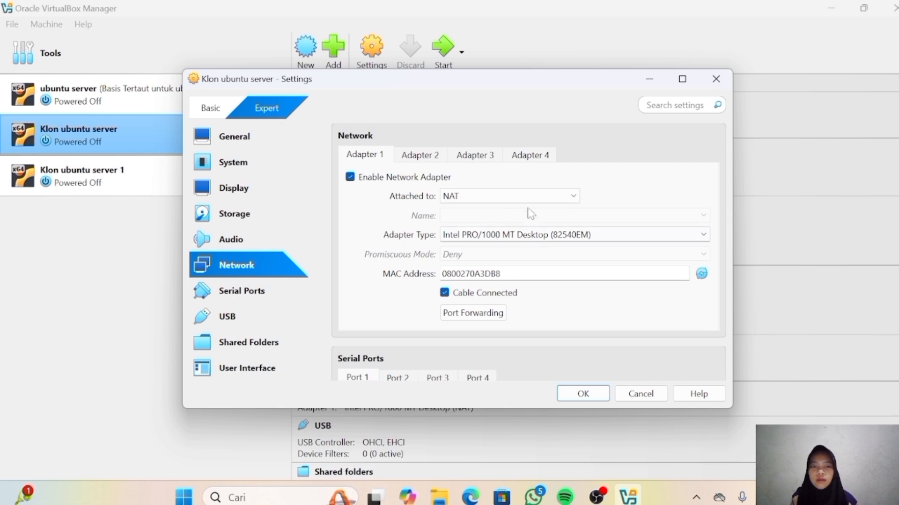
pyautogui.click(532, 197)
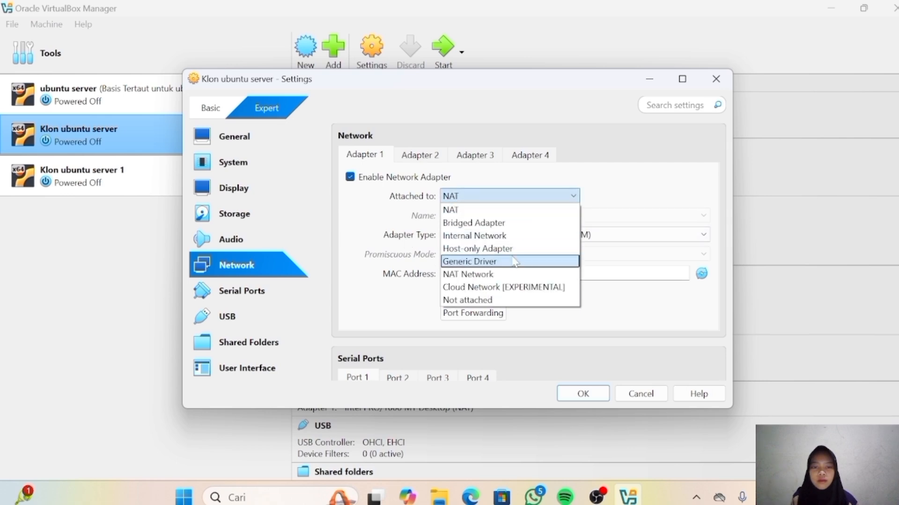
pyautogui.click(510, 274)
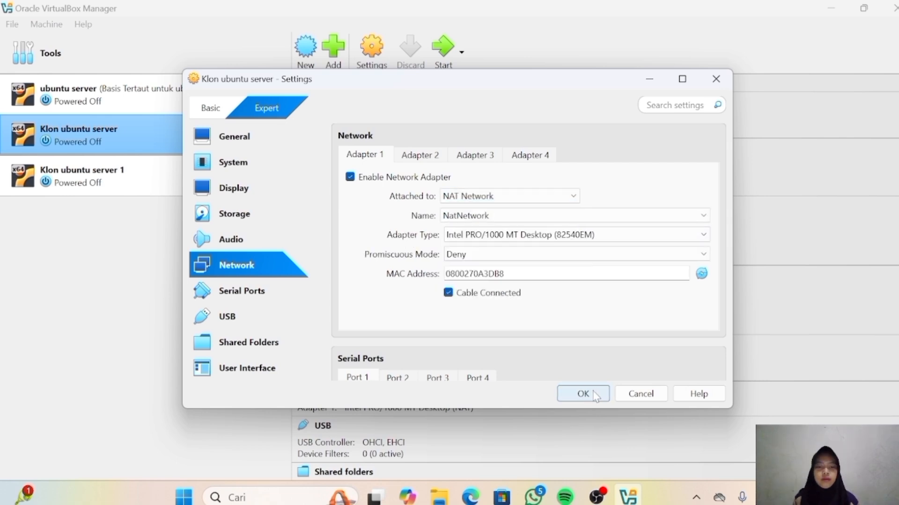
pyautogui.click(594, 395)
# Start the ubuntu server machine and log in with the username and account password
pyautogui.click(206, 91)
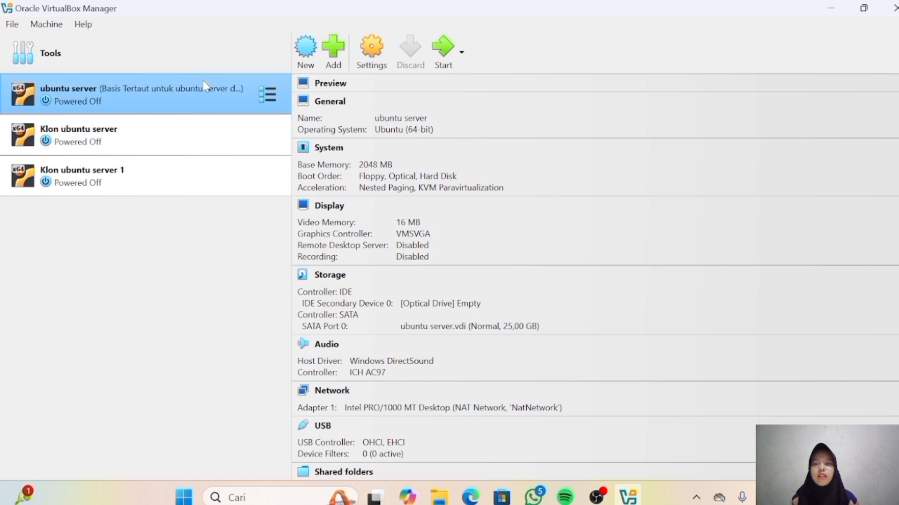
pyautogui.click(437, 58)
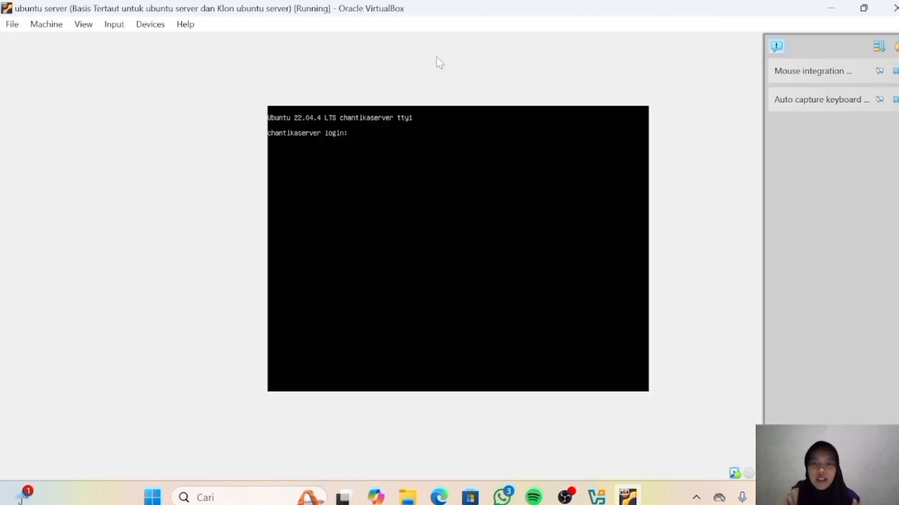
pyautogui.write('chantika')
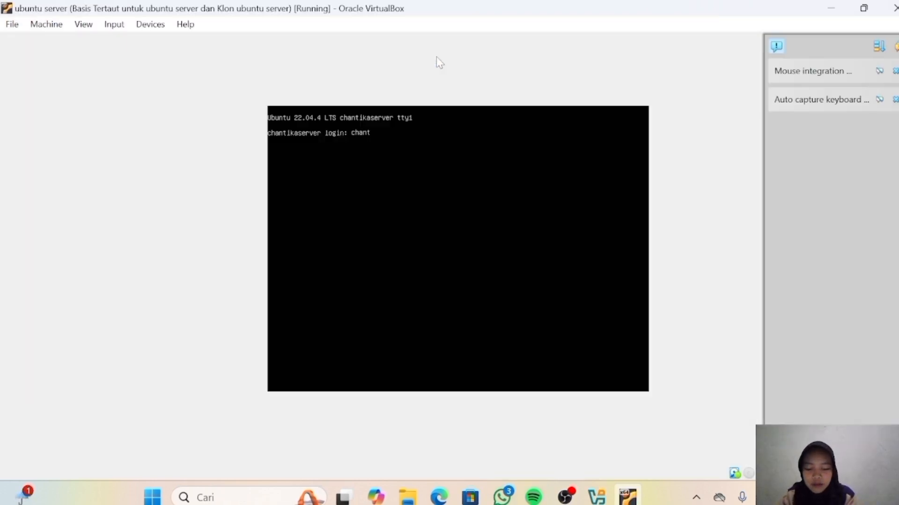
pyautogui.press('Return')
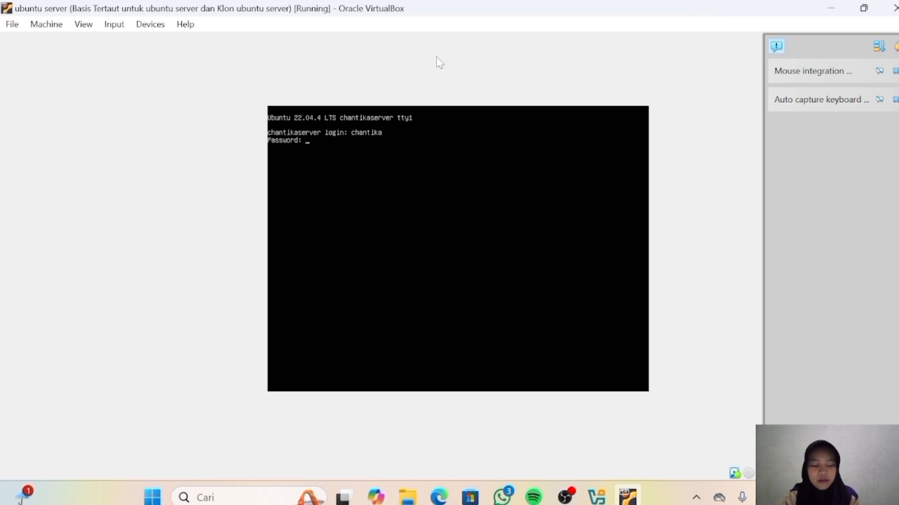
pyautogui.press('Return')
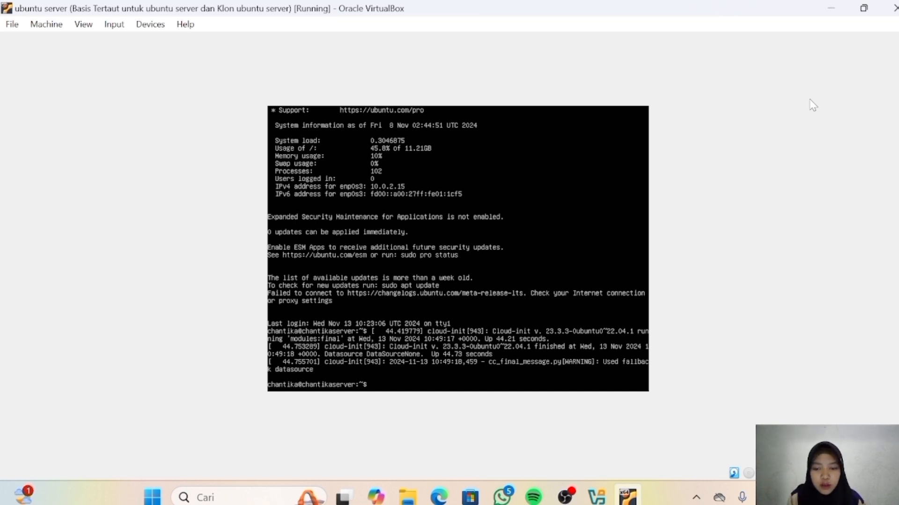
# Install the DHCP client package with sudo apt install isc-dhcp-client, entering the sudo password
pyautogui.write('s')
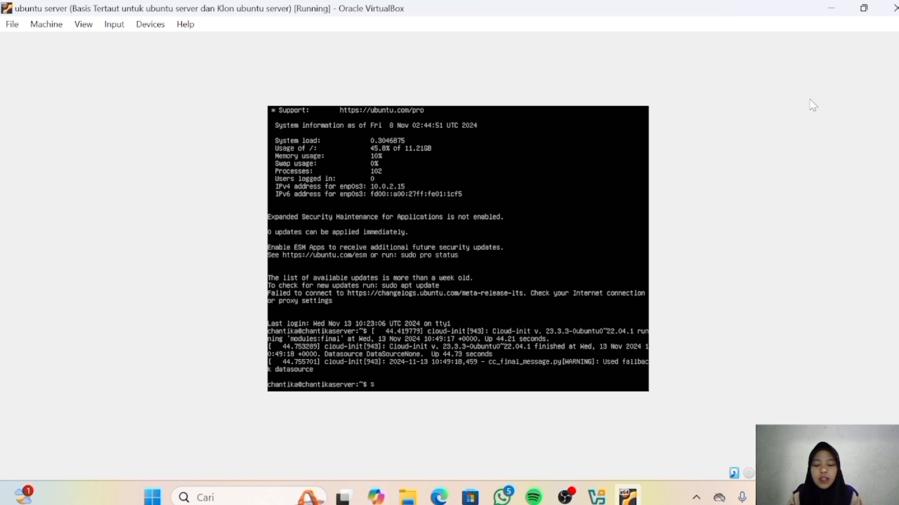
pyautogui.write('udo ap')
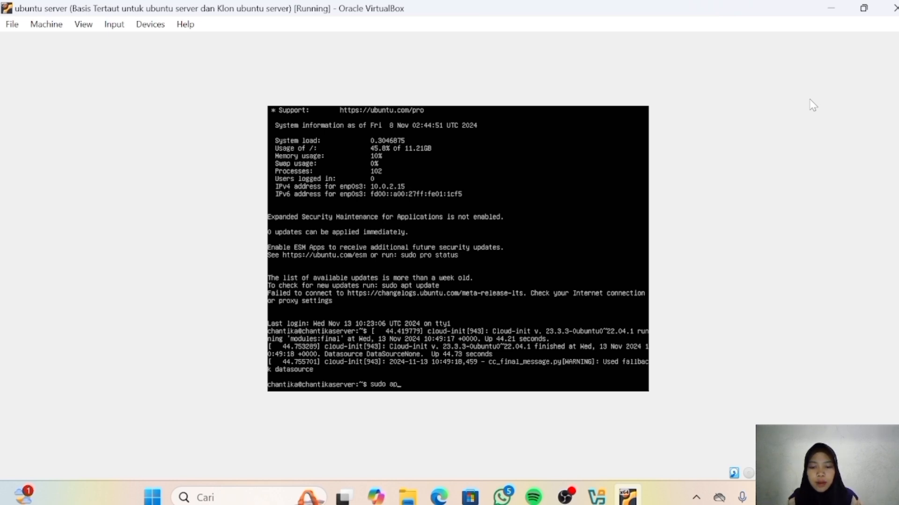
pyautogui.write('t ins')
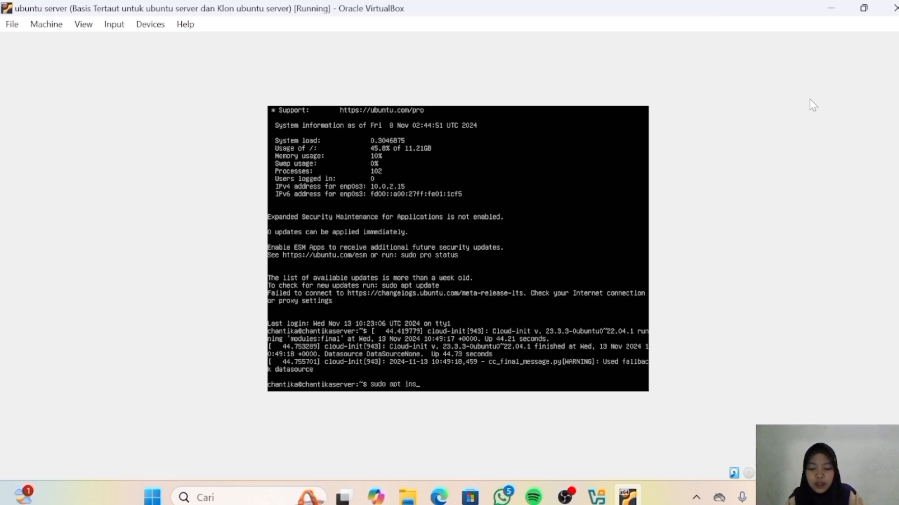
pyautogui.write('tall')
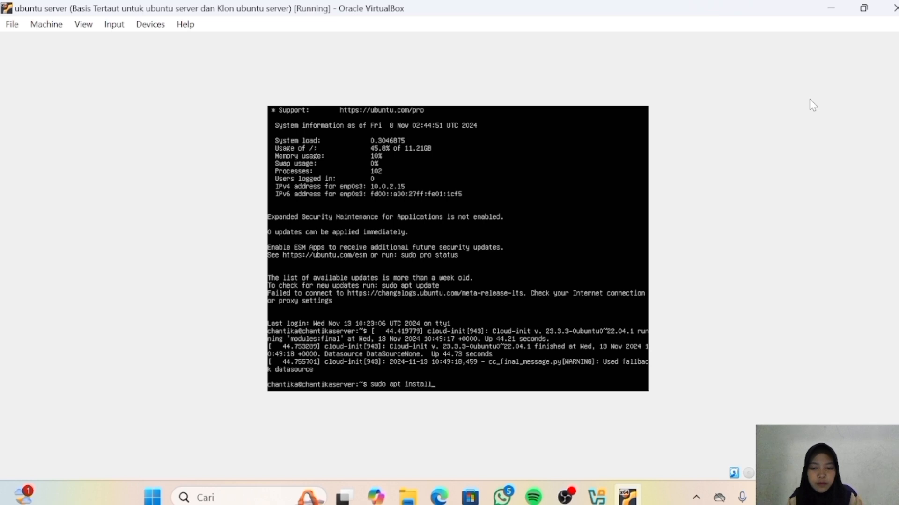
pyautogui.write(' isc')
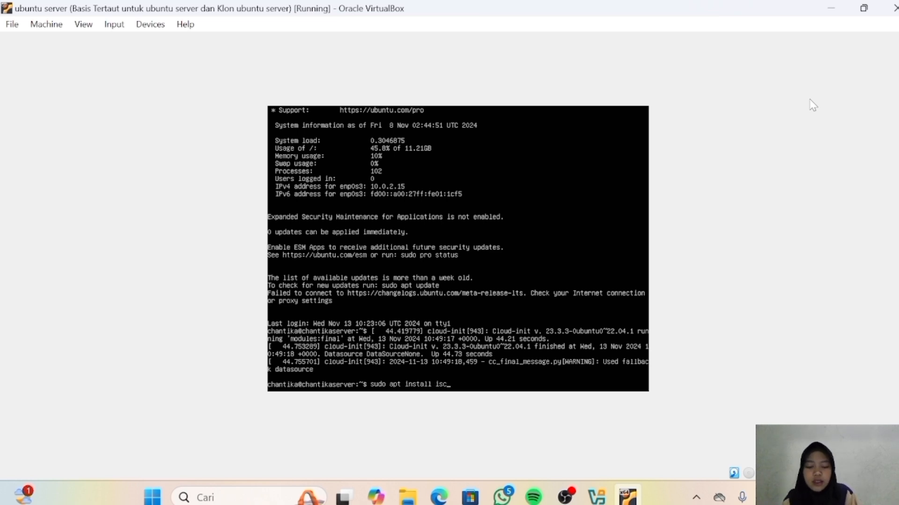
pyautogui.write('-dhcp-client')
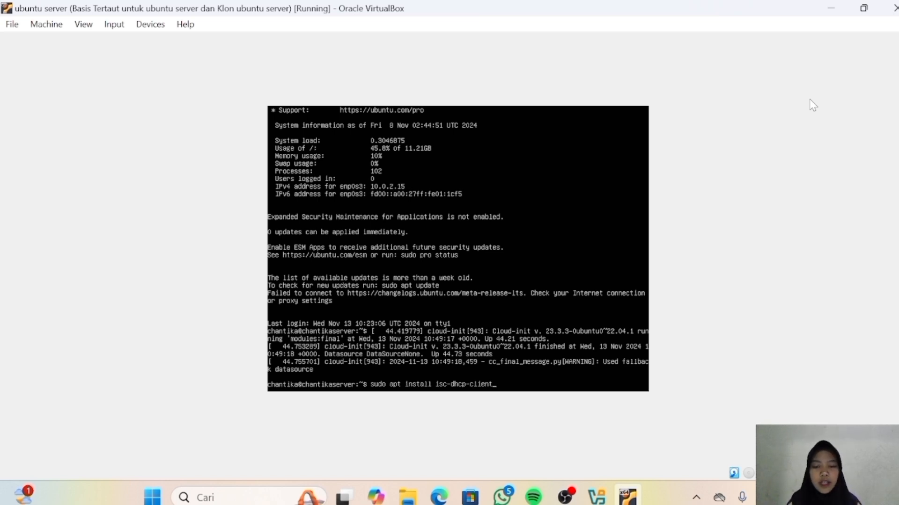
pyautogui.press('Return')
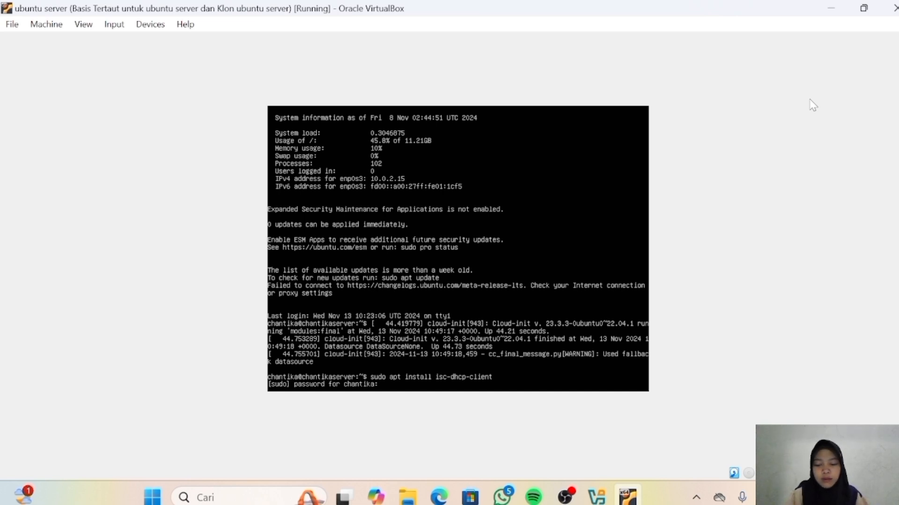
pyautogui.press('Return')
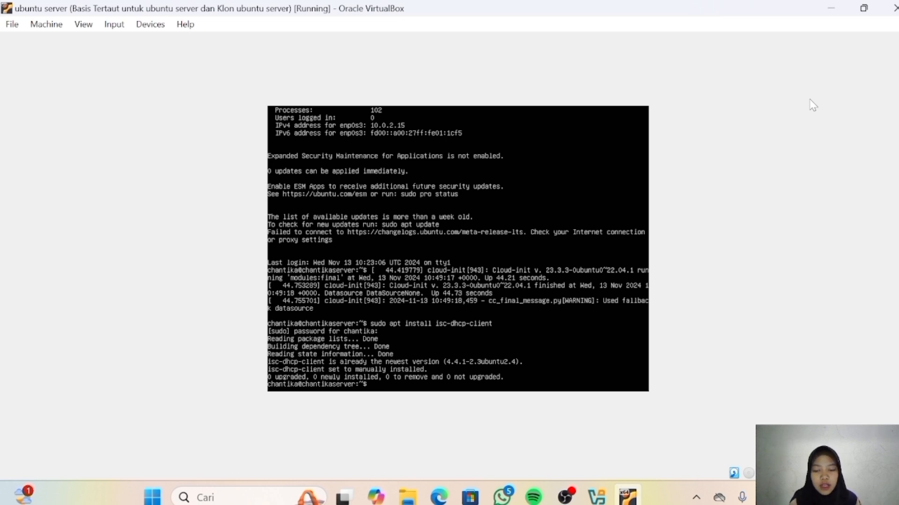
# Release the DHCP lease with sudo dhclient -r enp0s3 and list the network interfaces with ip addres
pyautogui.write('sudo')
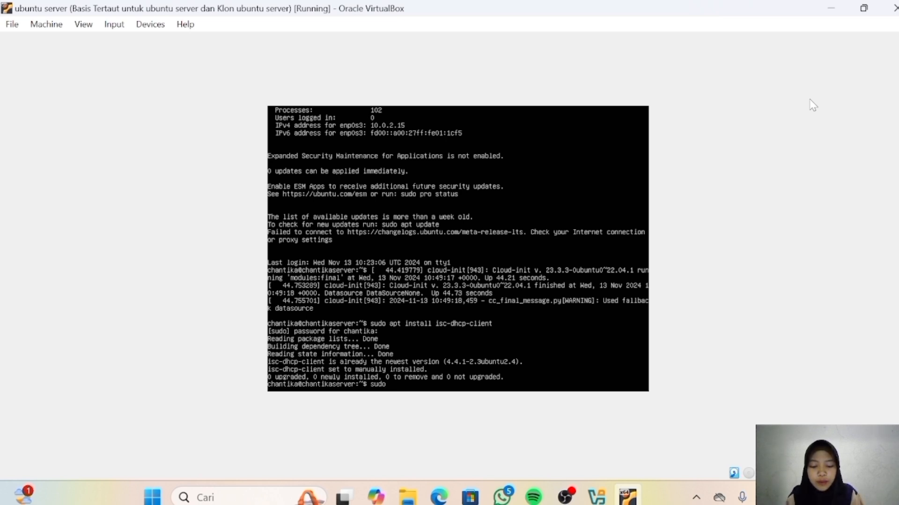
pyautogui.write(' d')
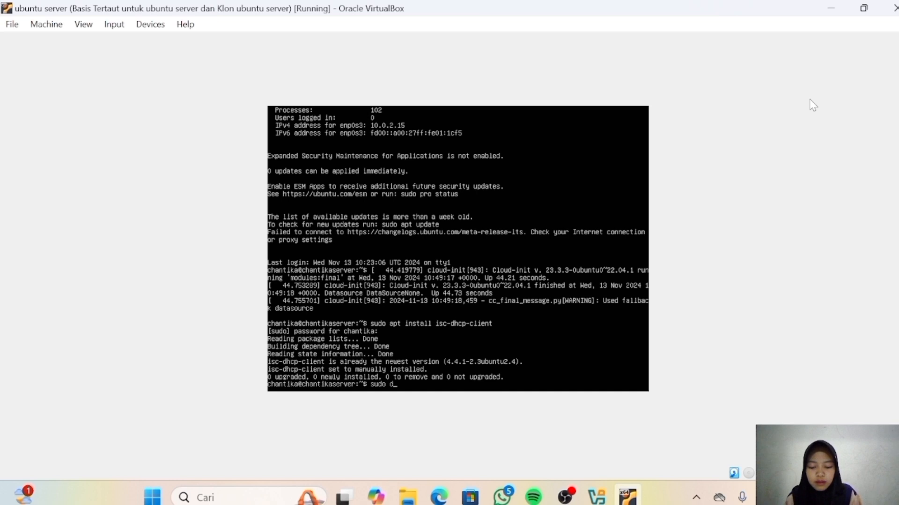
pyautogui.write('hclient')
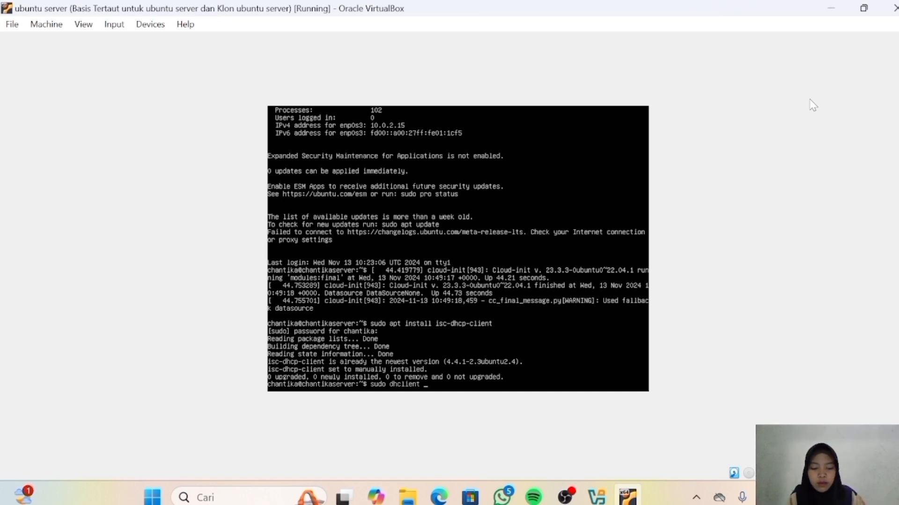
pyautogui.write(' -r')
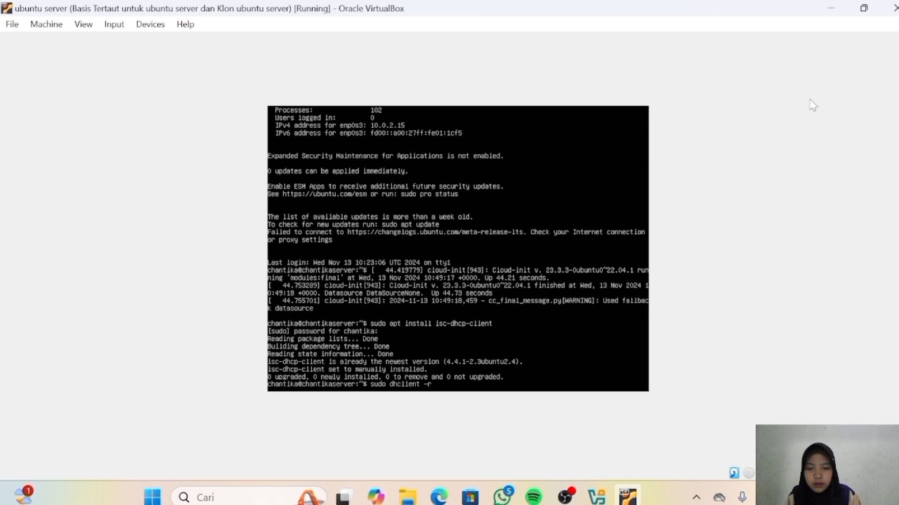
pyautogui.write(' en')
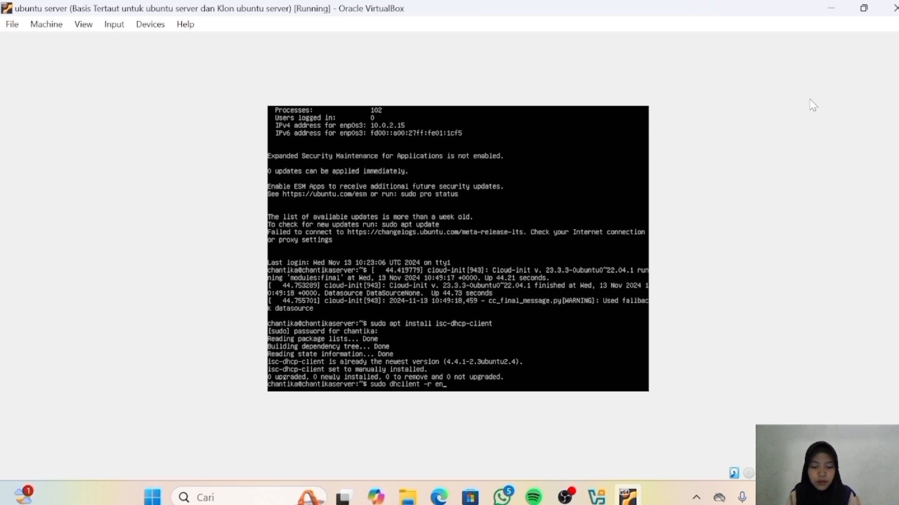
pyautogui.write('p0s3')
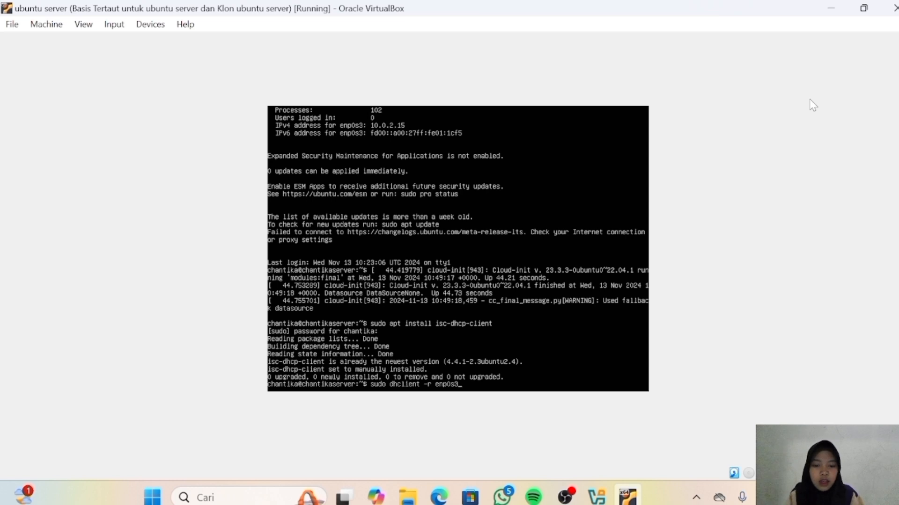
pyautogui.press('Return')
pyautogui.write('ip ad')
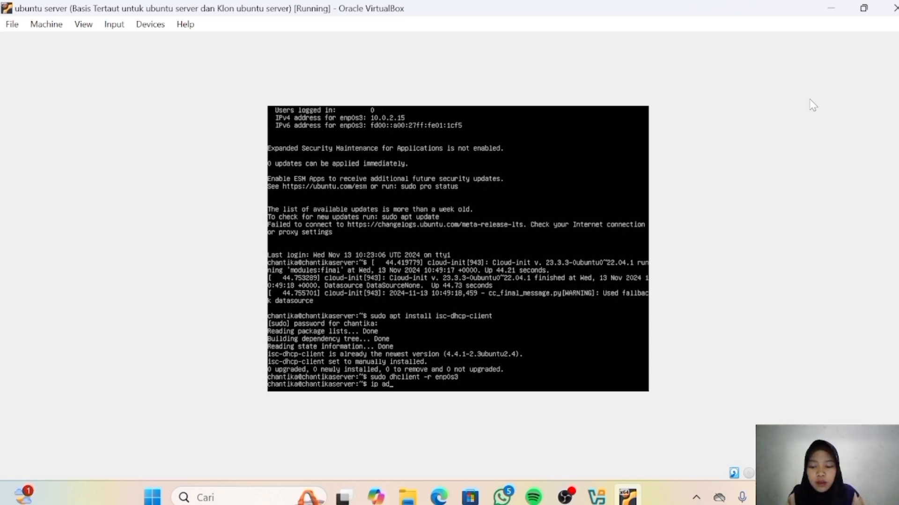
pyautogui.write('dre')
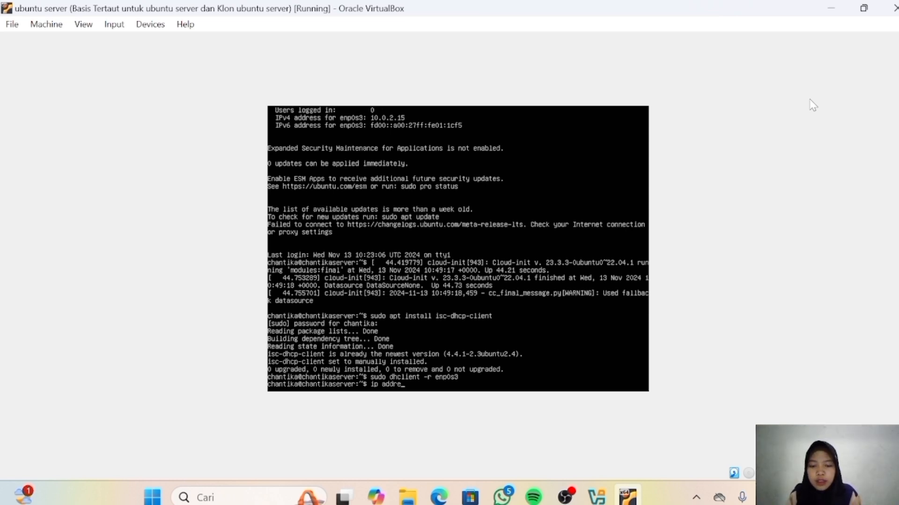
pyautogui.write('s')
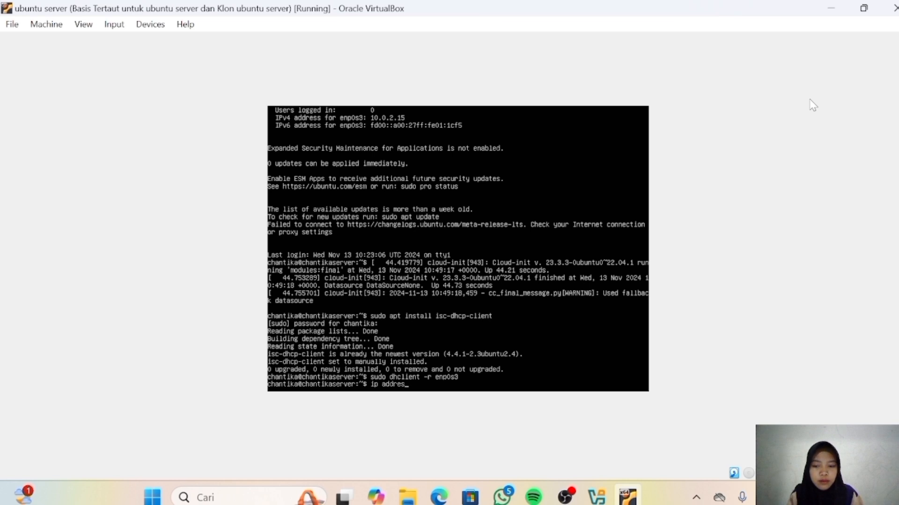
pyautogui.press('Return')
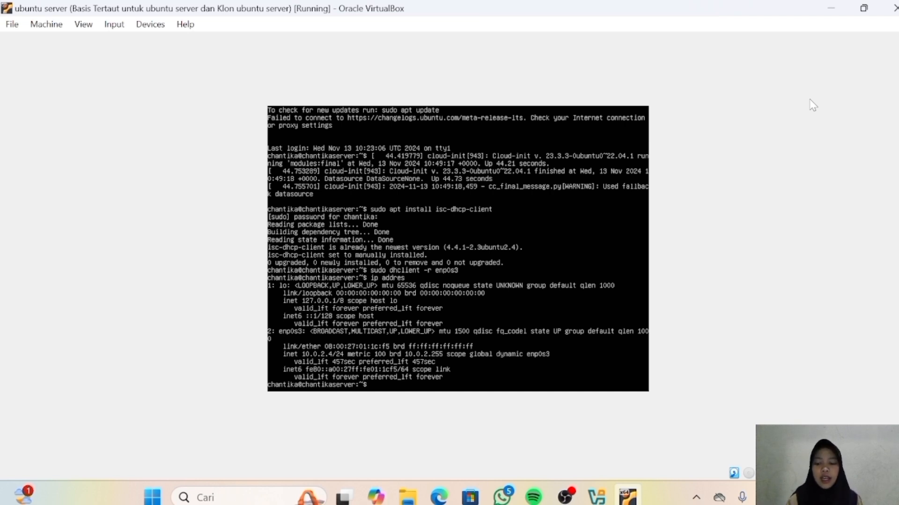
# Request a new DHCP lease with sudo dhclient enp0s3 and list the network interfaces again with ip addres
pyautogui.write('sudo dhclient en')
pyautogui.write('p')
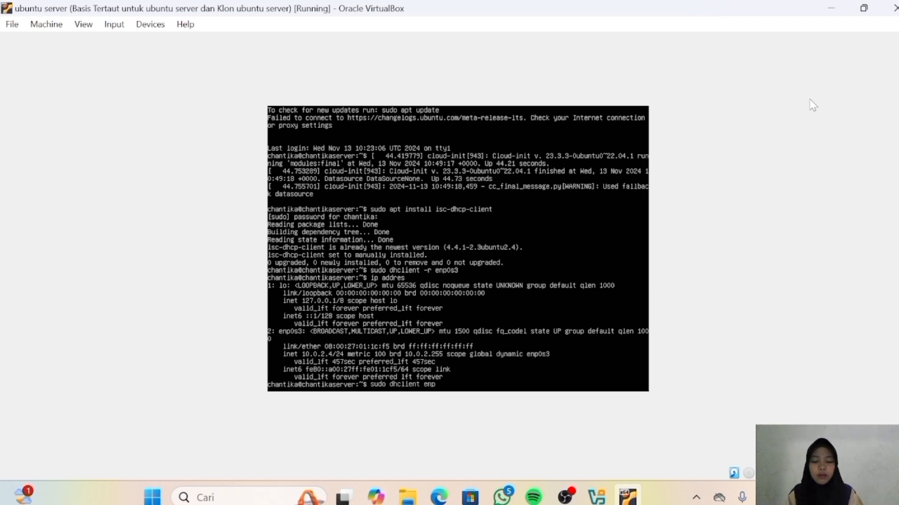
pyautogui.write('0s3')
pyautogui.press('Return')
pyautogui.write('ip adr')
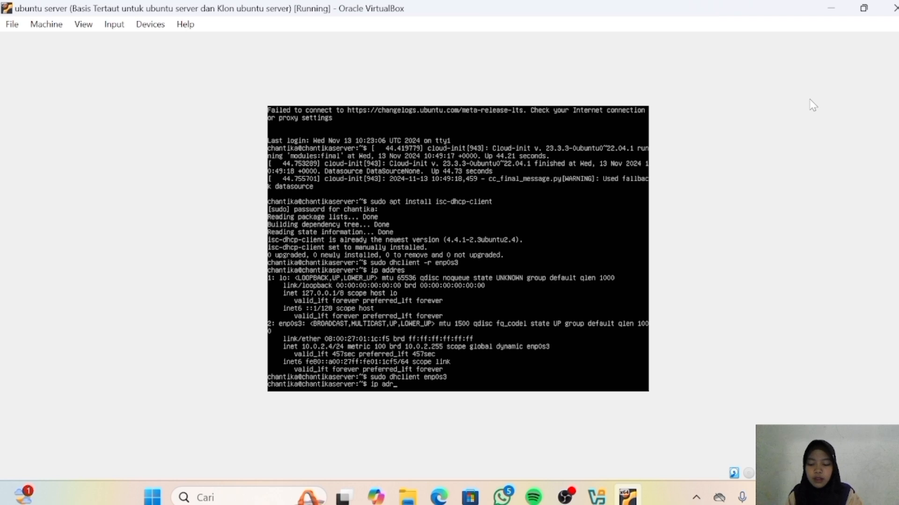
pyautogui.press('BackSpace')
pyautogui.write('dres')
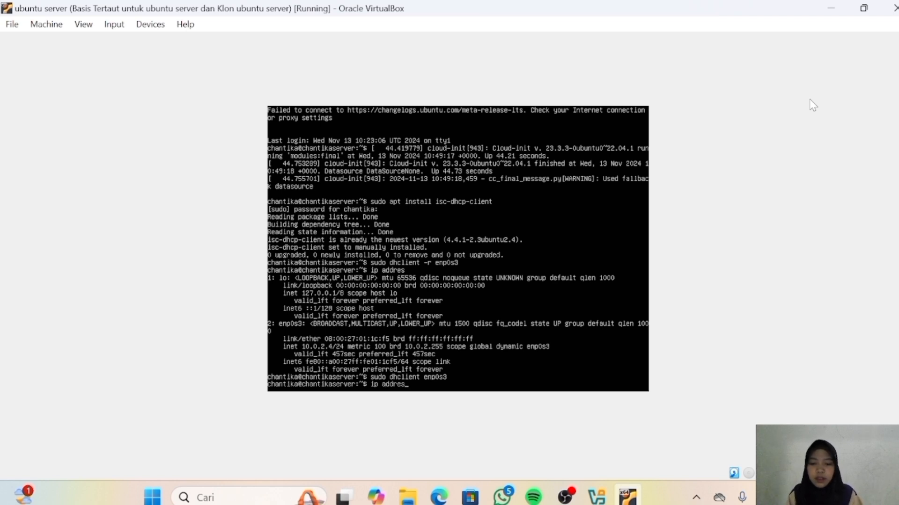
pyautogui.press('Return')
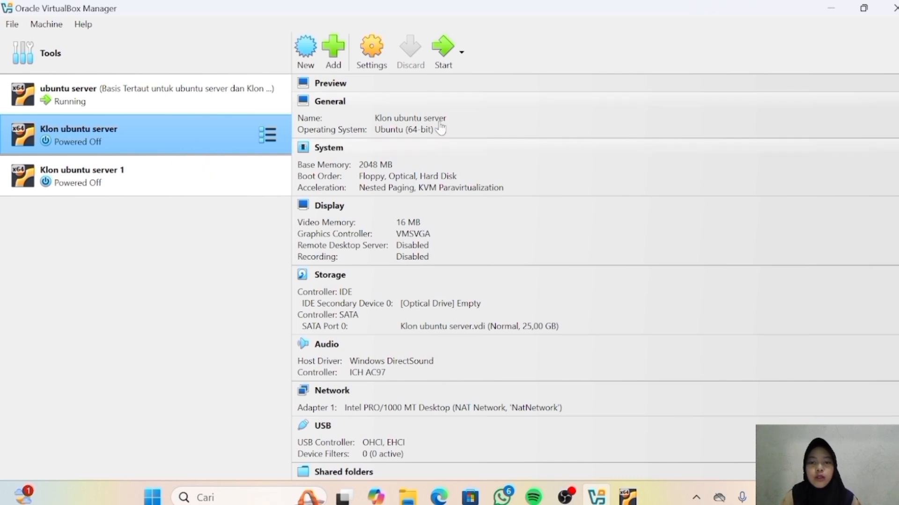
# Start the Klon ubuntu server machine and log in with the username and account password
pyautogui.click(449, 50)
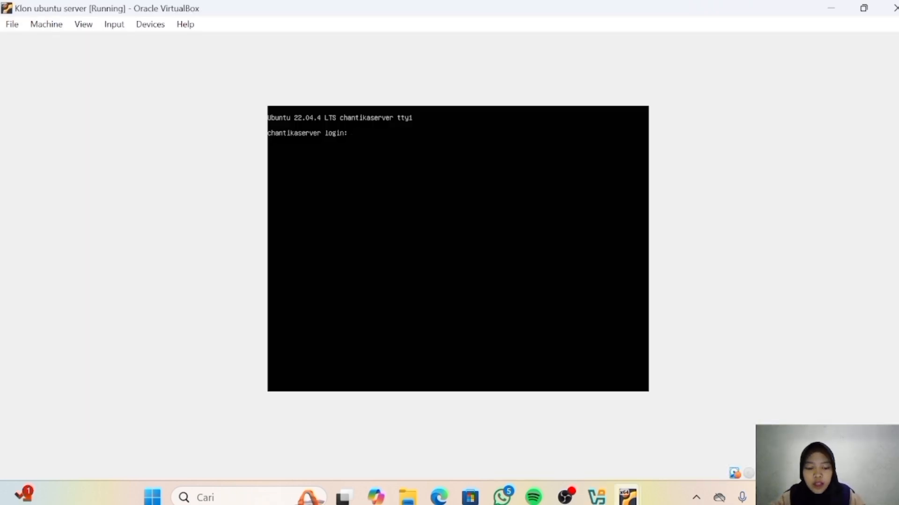
pyautogui.write('chantika')
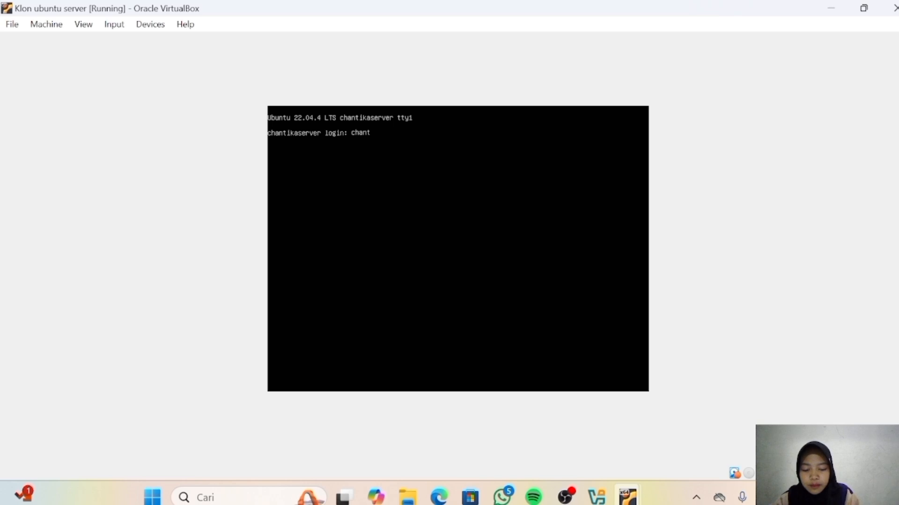
pyautogui.press('Return')
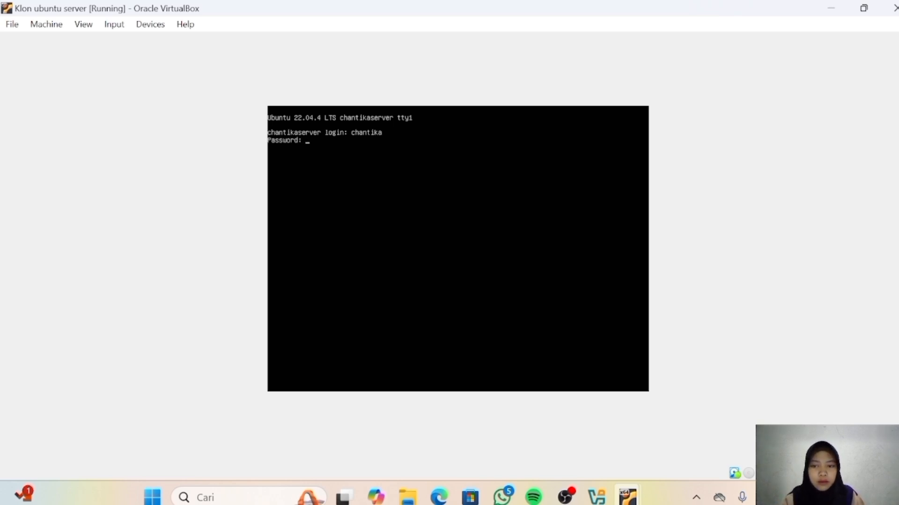
pyautogui.press('Return')
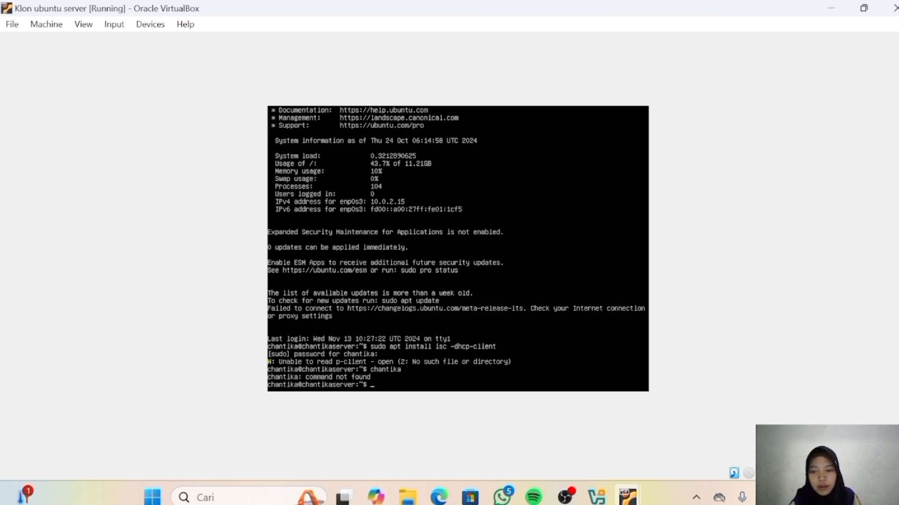
# Release the Klon ubuntu server's DHCP lease with sudo dhclient -r enp0s3 and list its interfaces with ip addres
pyautogui.write('udo dhclient -r enp0s3')
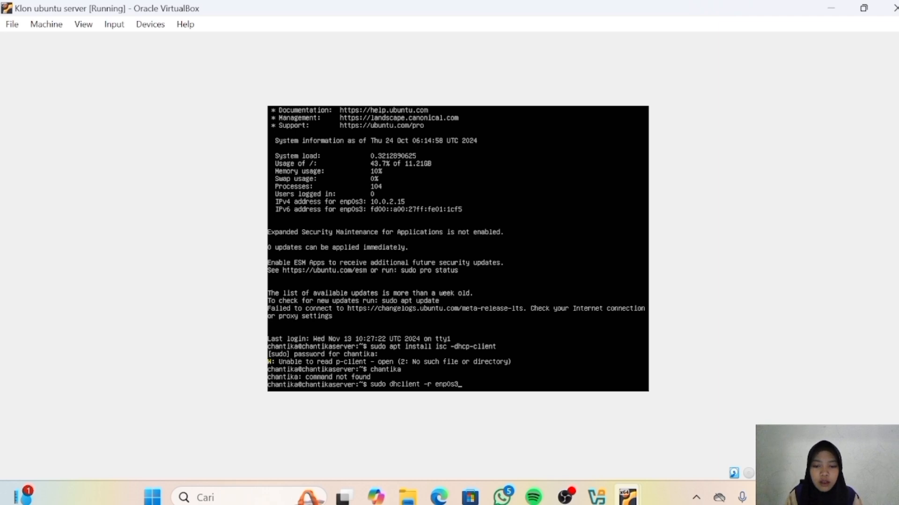
pyautogui.press('Return')
pyautogui.write('ip')
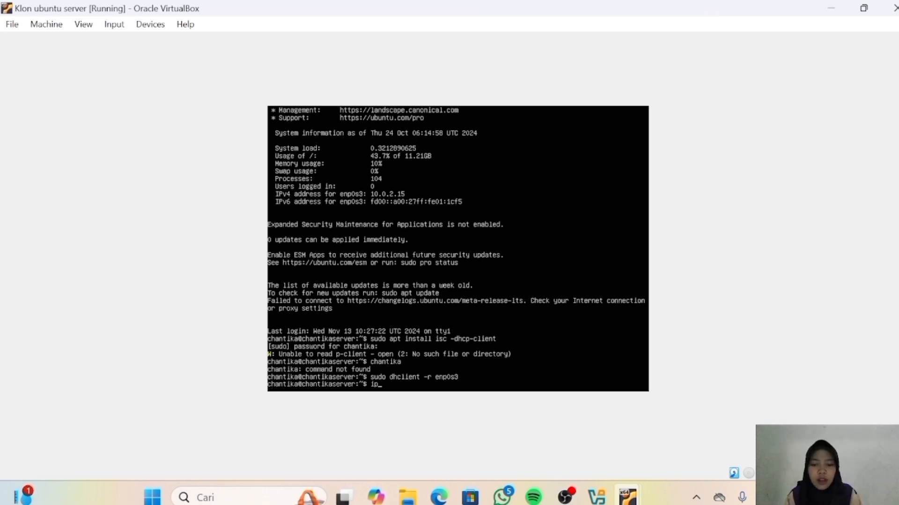
pyautogui.write(' addres')
pyautogui.press('Return')
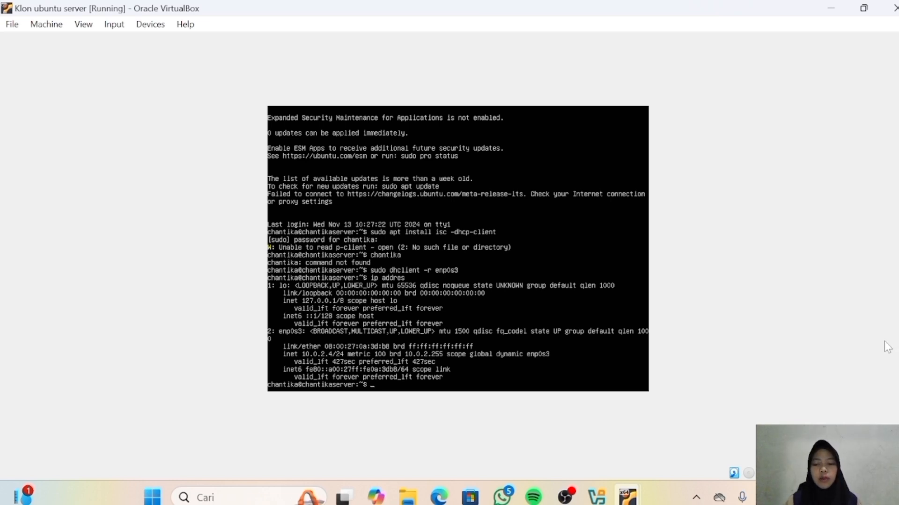
# Request a new DHCP lease on the Klon ubuntu server with sudo dhclient enp0s3 and list its interfaces with ip addres
pyautogui.write('su')
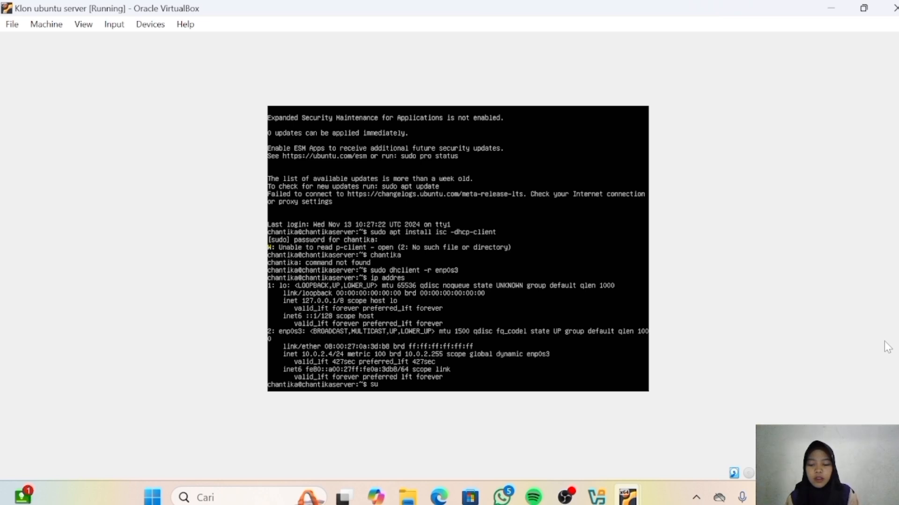
pyautogui.write('do dh')
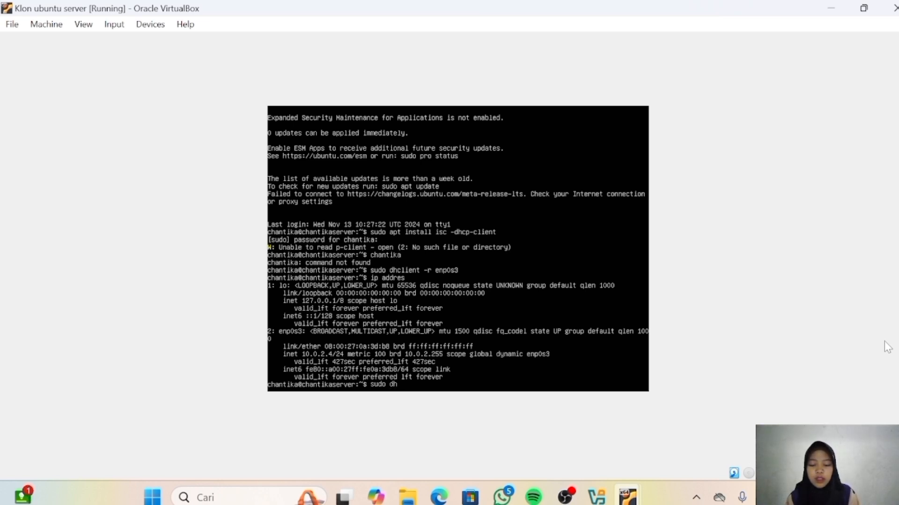
pyautogui.write('client enp0s')
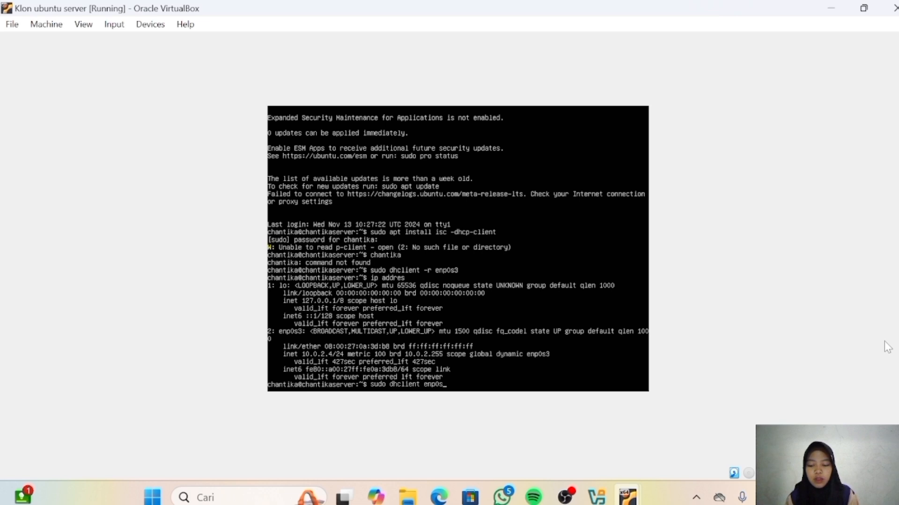
pyautogui.write('3')
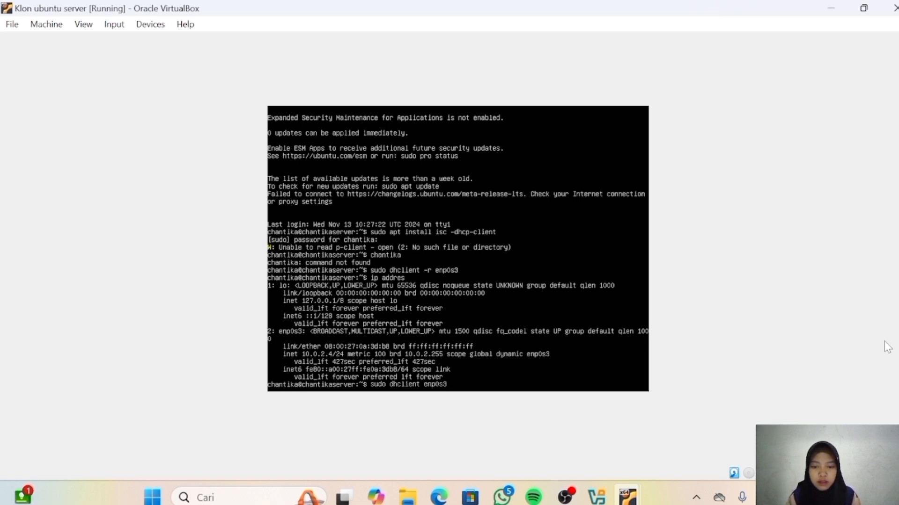
pyautogui.press('Return')
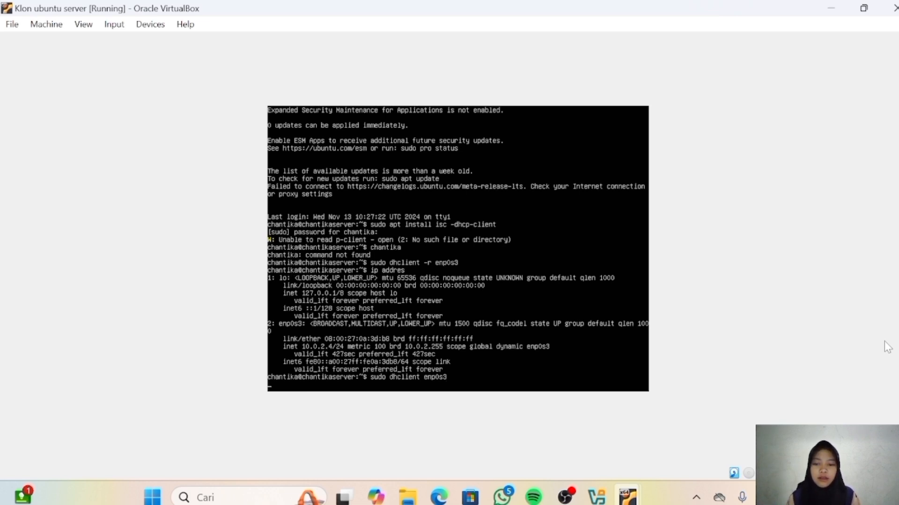
pyautogui.write('ip addres')
pyautogui.press('Return')
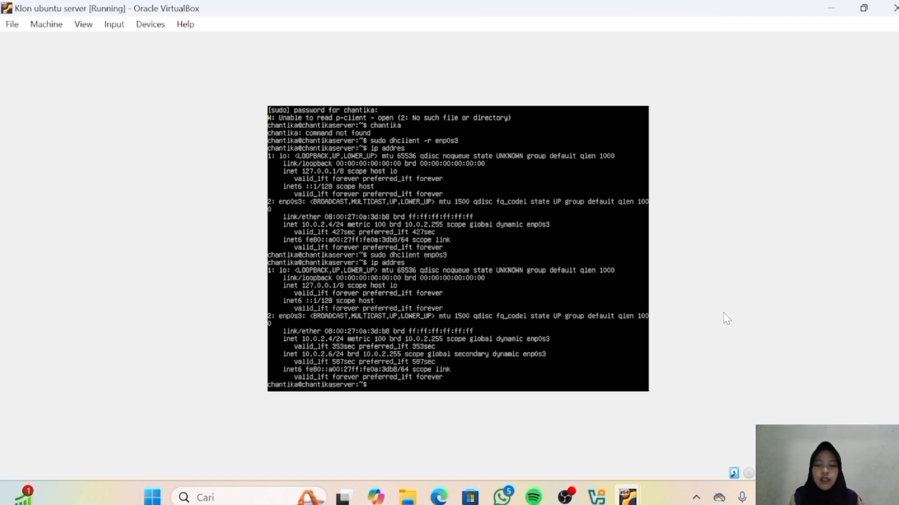
# Ping 10.0.2.5 from the Klon ubuntu server machine to test its connection to the other server
pyautogui.write('ping')
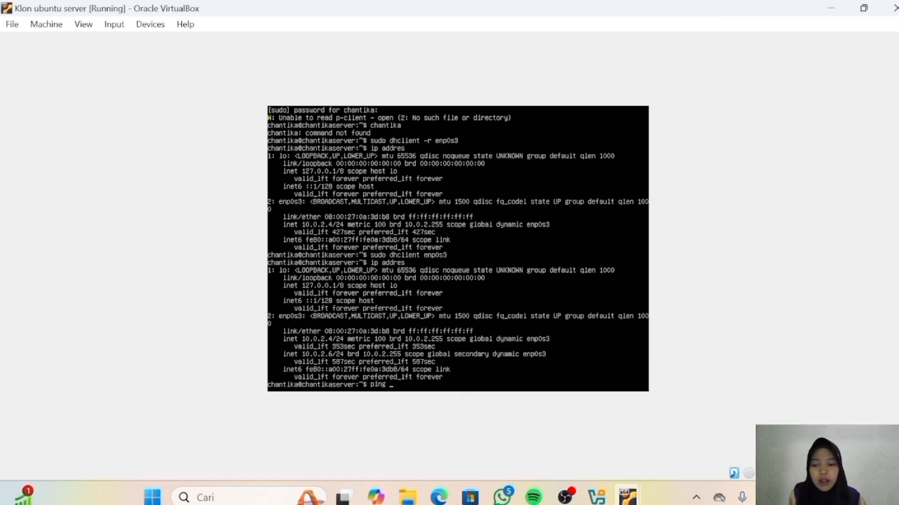
pyautogui.write('10.0.2.5')
pyautogui.press('Return')
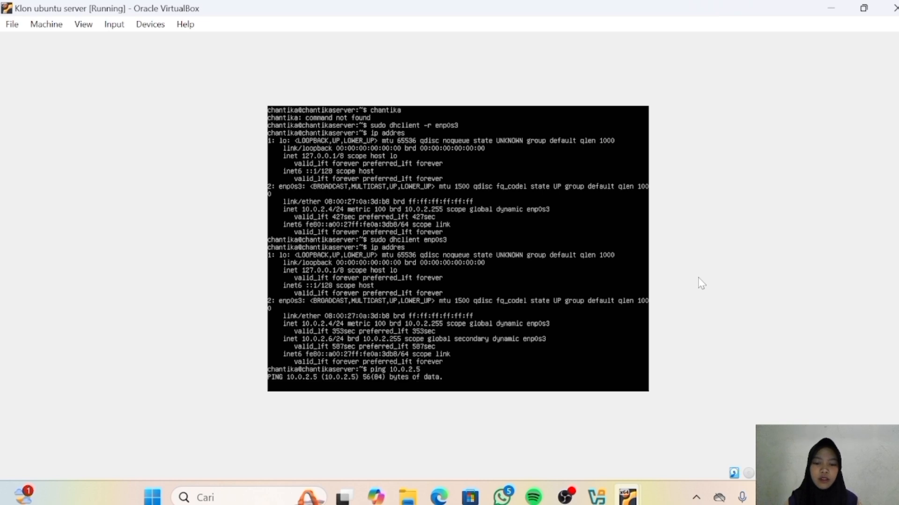
pyautogui.press('Up')
pyautogui.press('Up')
pyautogui.press('Up')
pyautogui.press('Up')
pyautogui.press('Up')
pyautogui.press('Up')
pyautogui.press('Up')
pyautogui.press('Up')
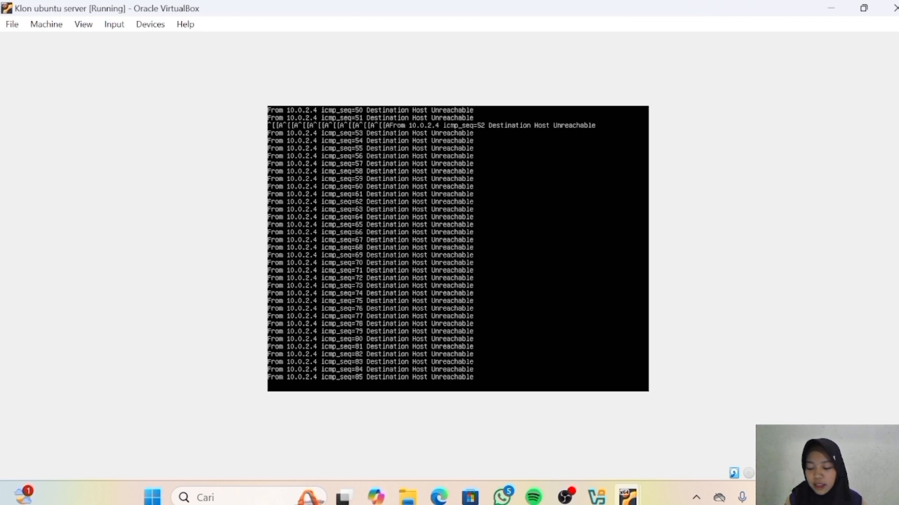
# Switch to the ubuntu server machine, ping 10.0.2.4 from its terminal, and stop the ping
pyautogui.moveTo(551, 449)
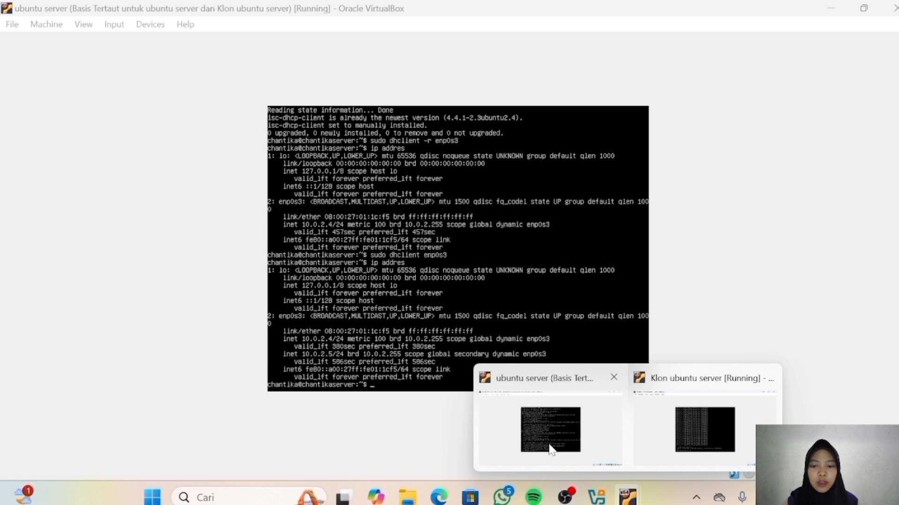
pyautogui.click(552, 449)
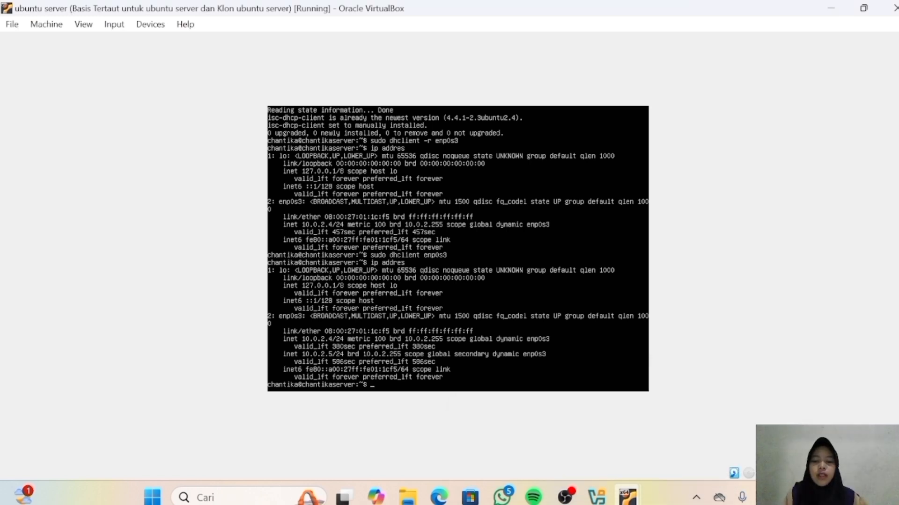
pyautogui.write('p')
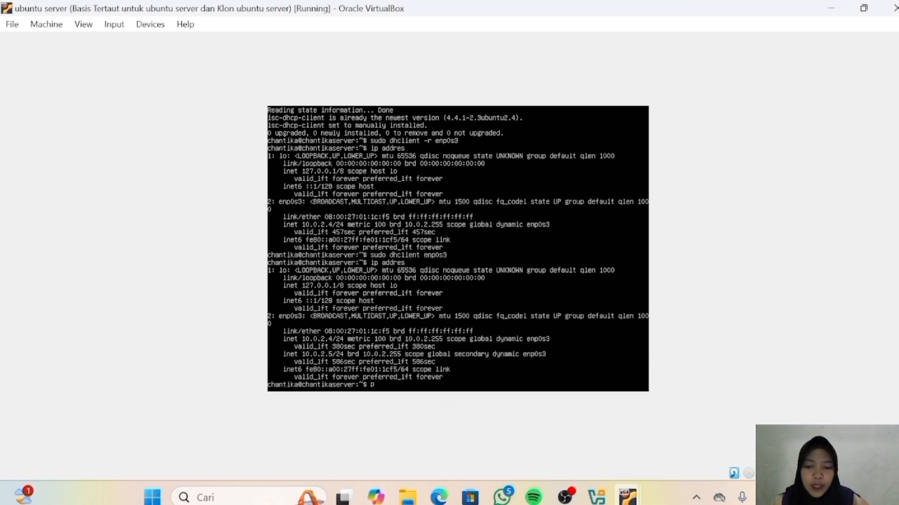
pyautogui.write('ing')
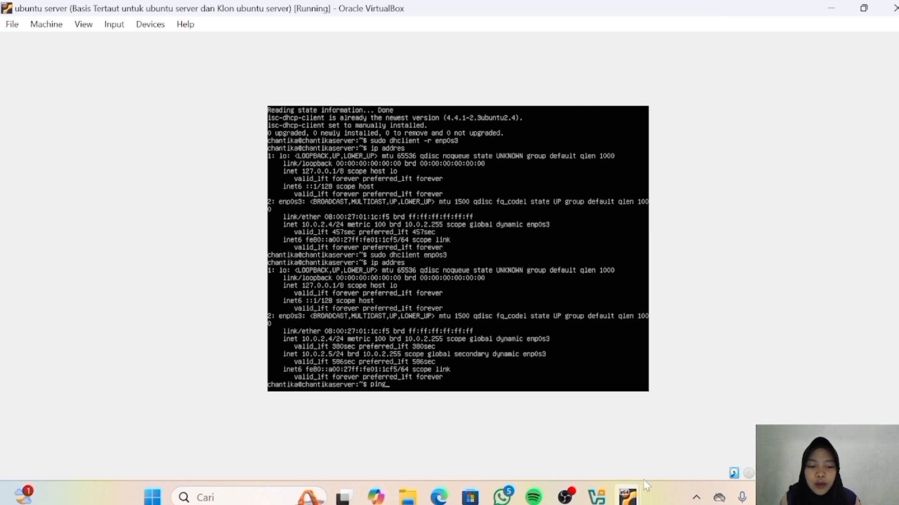
pyautogui.moveTo(630, 495)
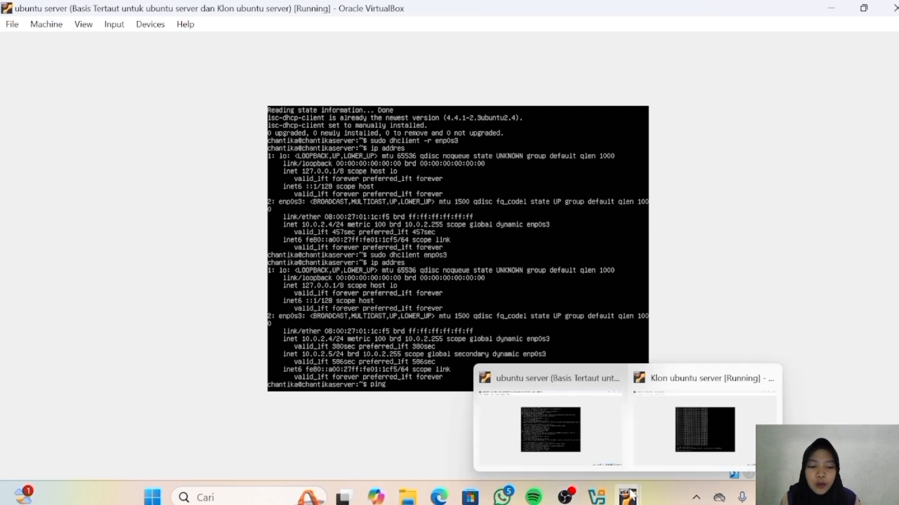
pyautogui.click(596, 437)
pyautogui.write('10')
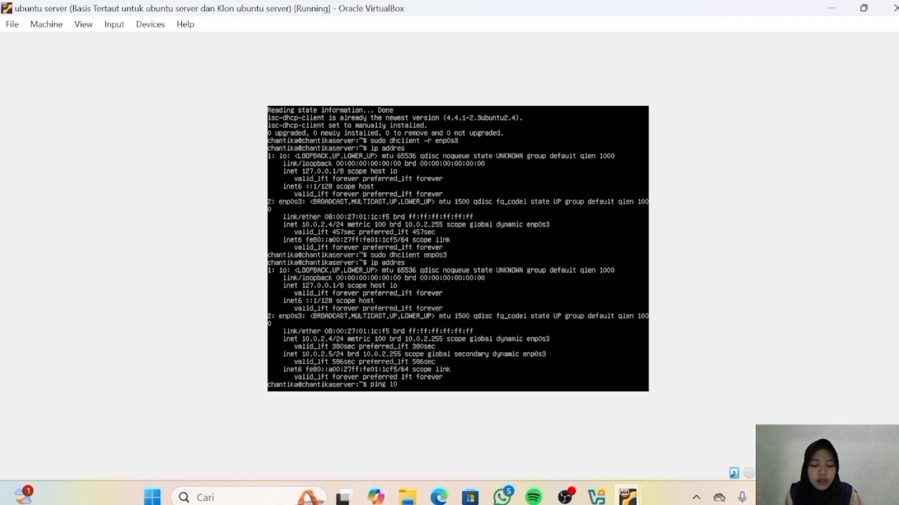
pyautogui.write('.0.2.4')
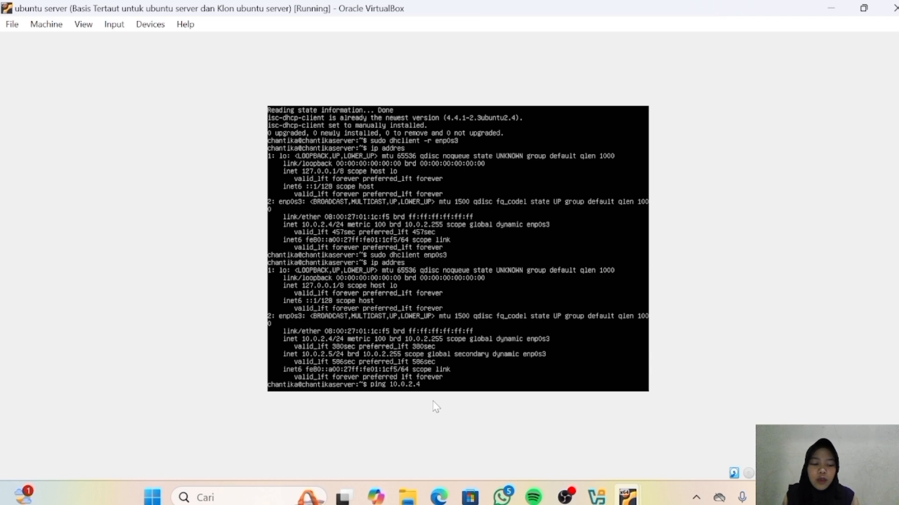
pyautogui.press('Return')
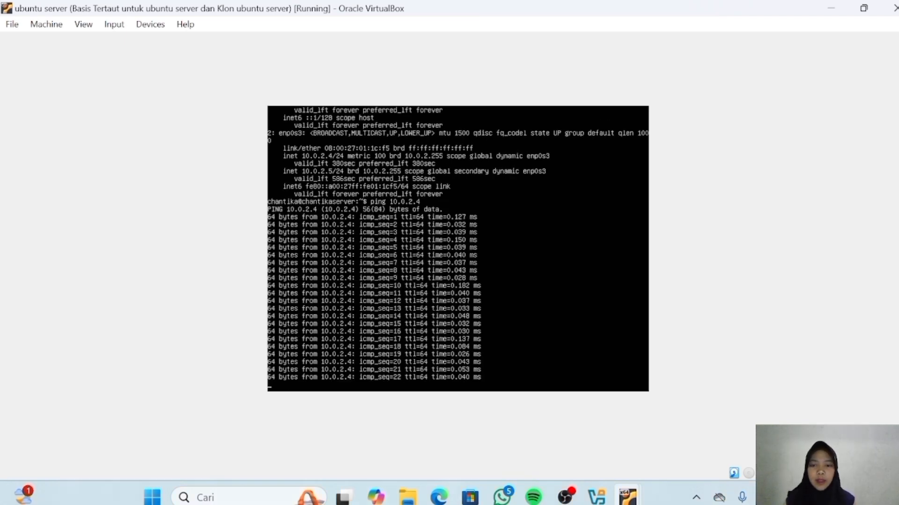
pyautogui.hotkey('ctrl', 'c')
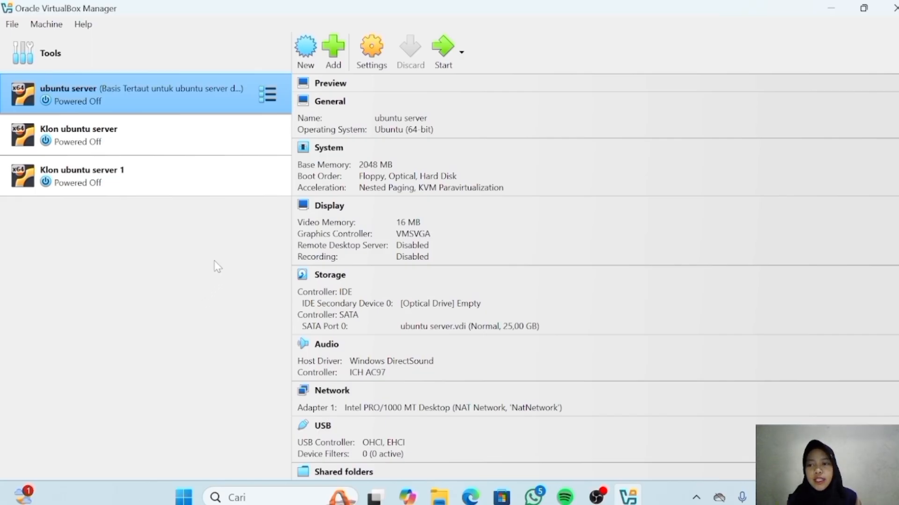
# Attach Adapter 1 of the powered-off ubuntu server machine to Bridged Adapter using Intel(R) Wi-Fi 6 AX200 160MHz and save the settings
pyautogui.click(207, 139)
pyautogui.moveTo(207, 140); pyautogui.dragTo(183, 137)
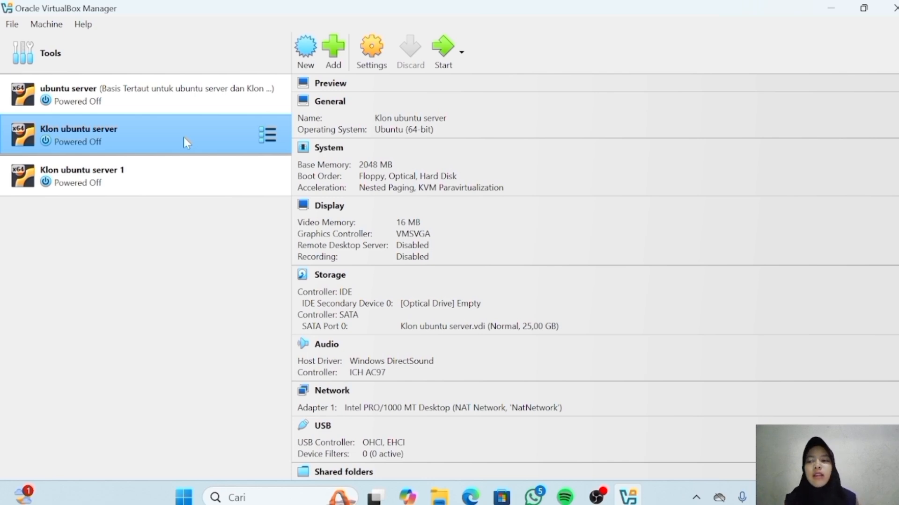
pyautogui.click(184, 108)
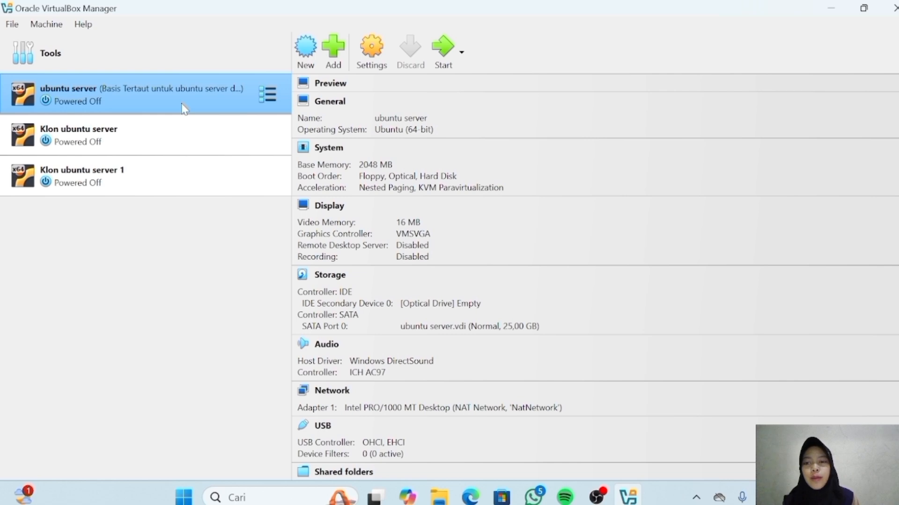
pyautogui.click(376, 53)
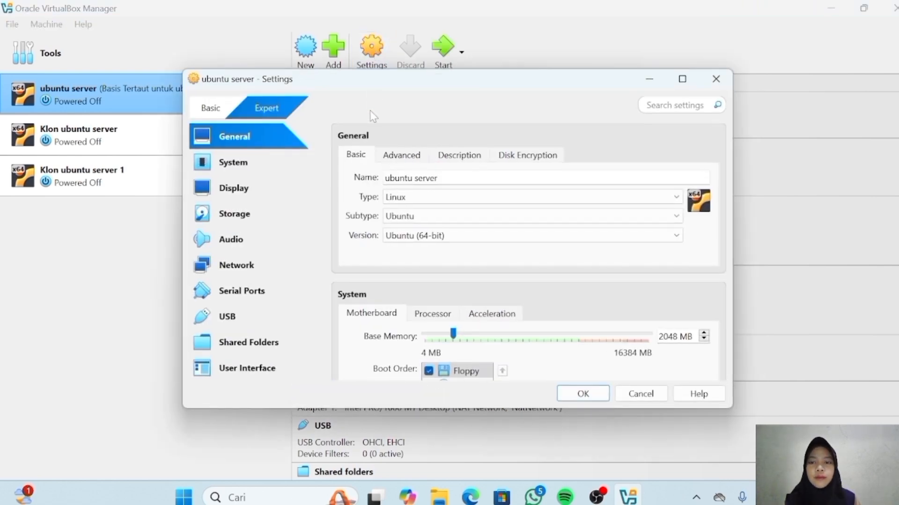
pyautogui.click(272, 260)
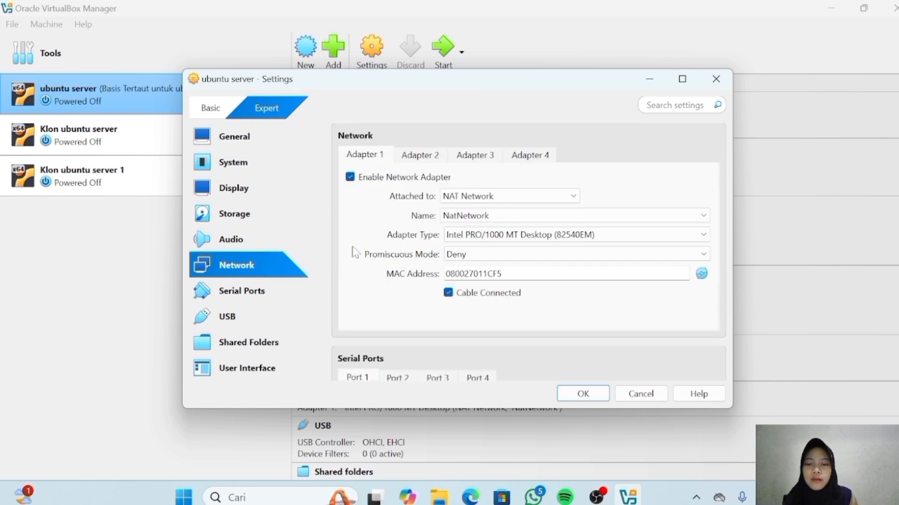
pyautogui.click(517, 202)
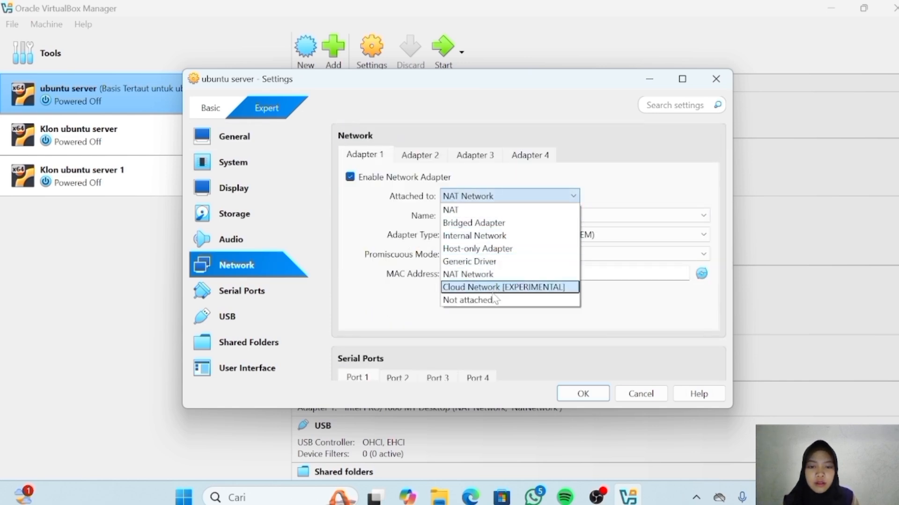
pyautogui.click(490, 225)
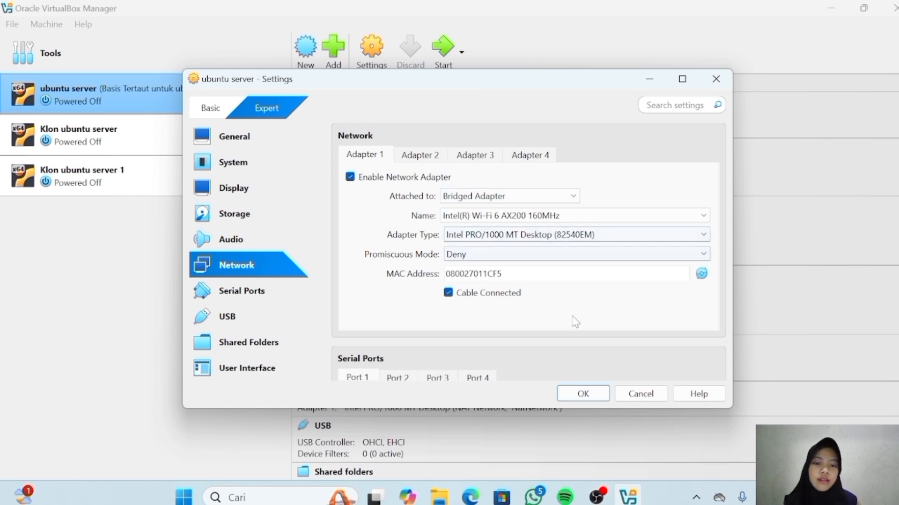
pyautogui.click(582, 394)
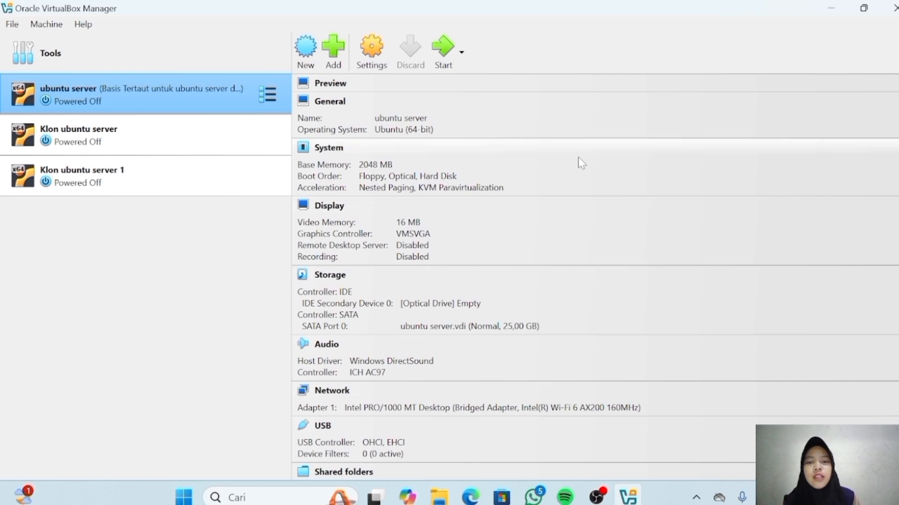
# Start the ubuntu server machine, log in with the username and account password, and list its interfaces with ip addres
pyautogui.click(440, 49)
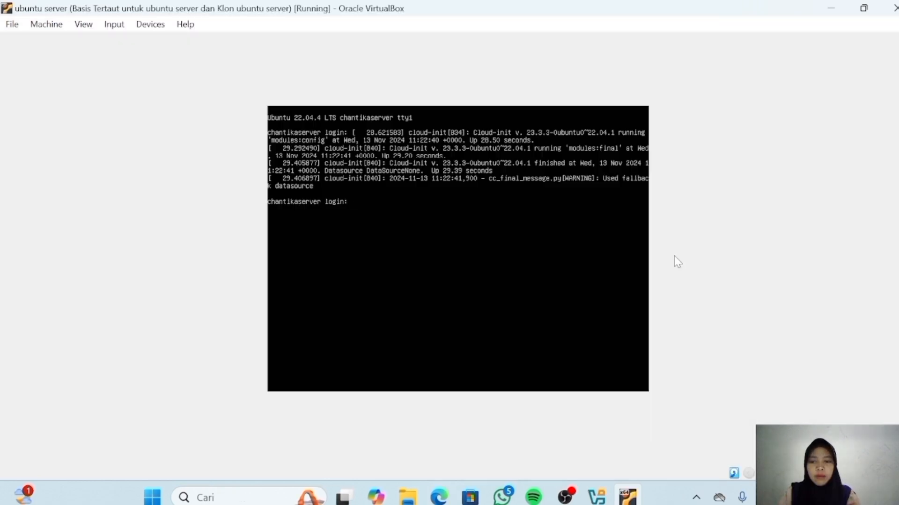
pyautogui.write('chant')
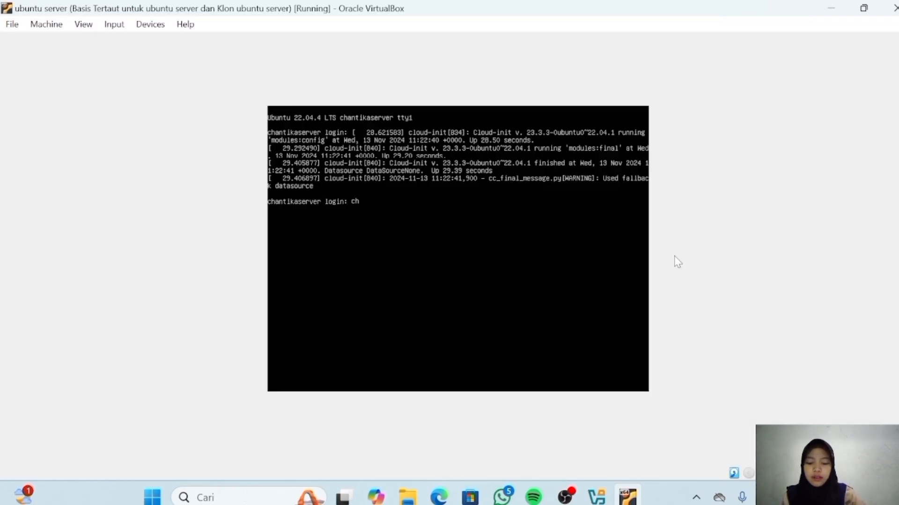
pyautogui.write('ika')
pyautogui.press('Return')
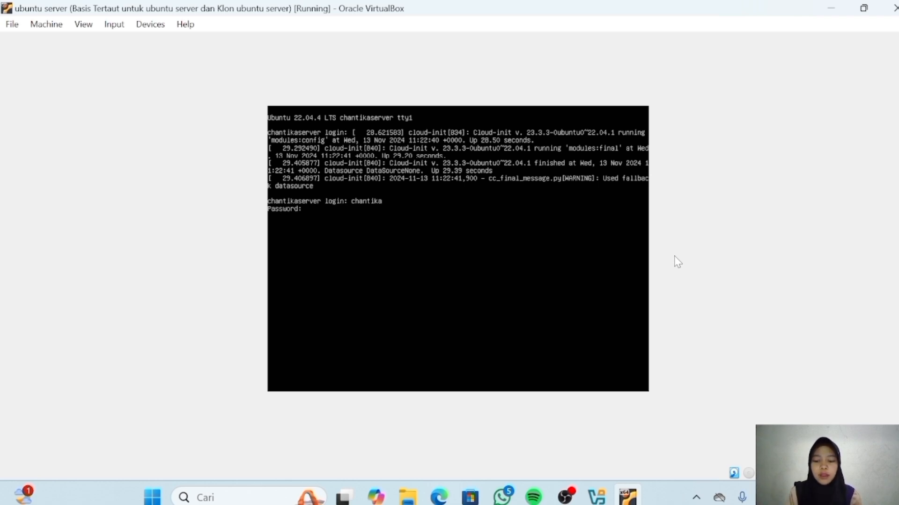
pyautogui.press('Return')
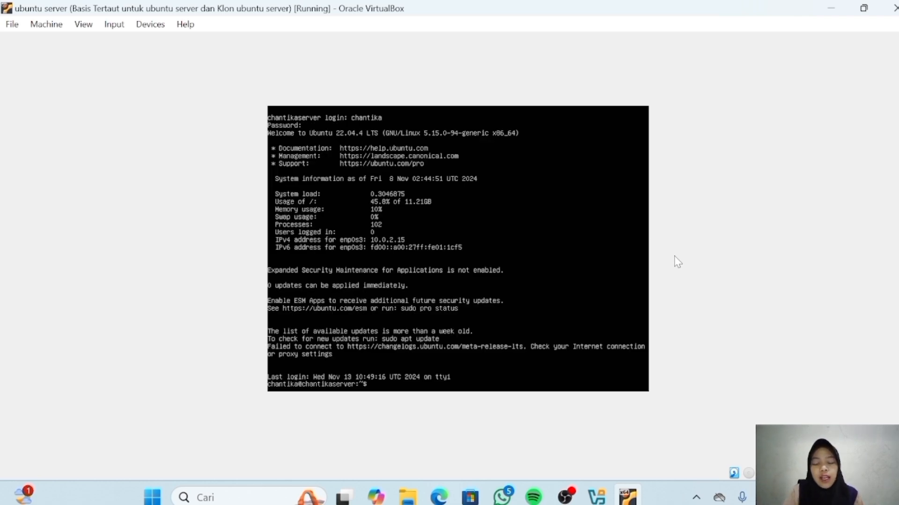
pyautogui.write('ip addres')
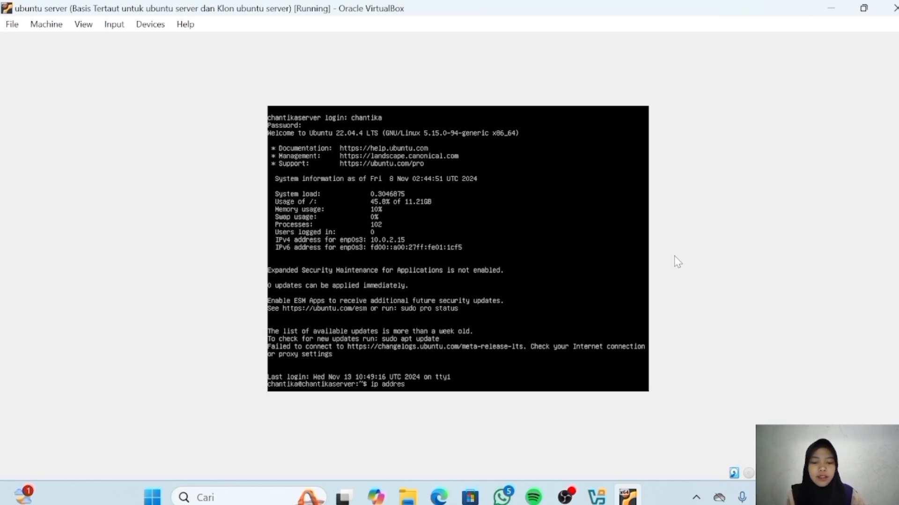
pyautogui.press('Return')
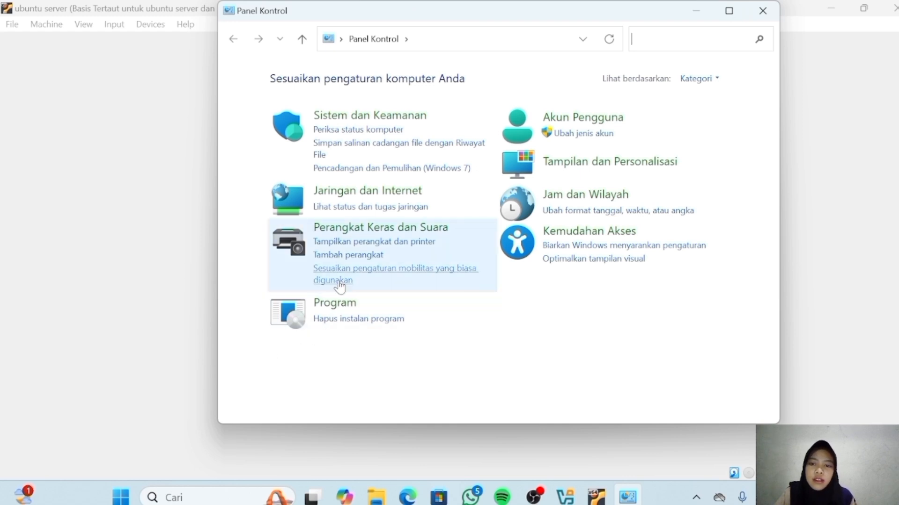
# Examine the host's Wi-Fi network connection details, reached through Network and Sharing Center's adapter settings in Control Panel
pyautogui.click(361, 191)
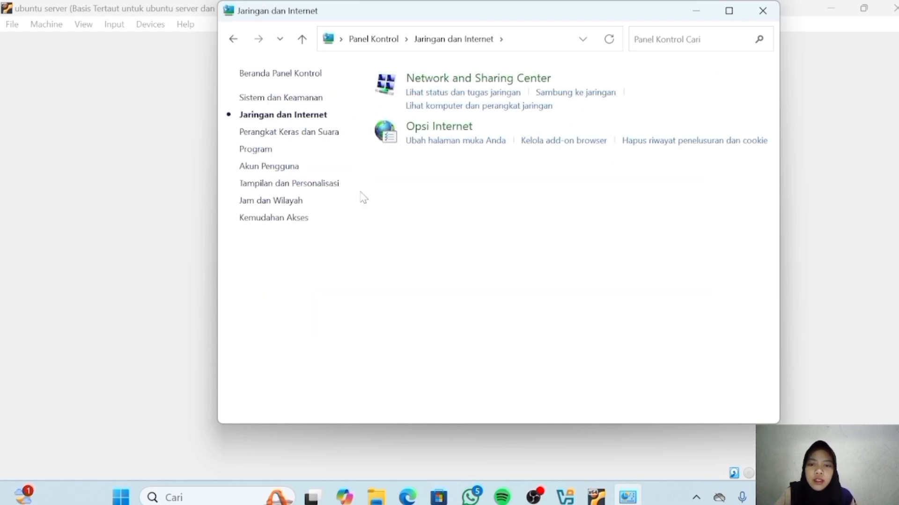
pyautogui.click(536, 79)
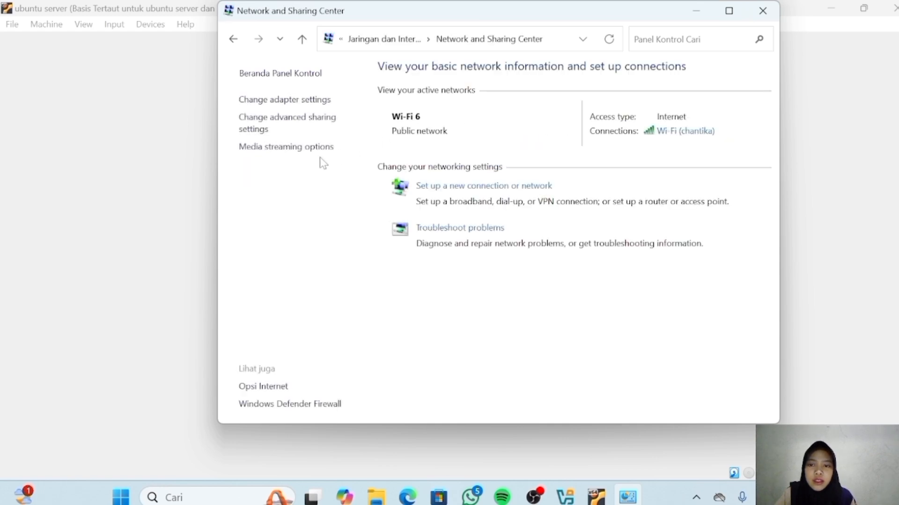
pyautogui.click(307, 101)
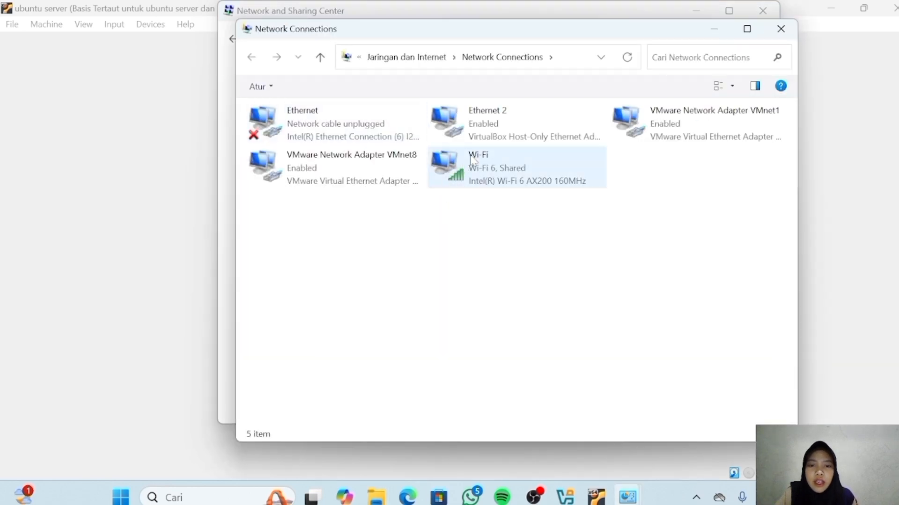
pyautogui.click(520, 167)
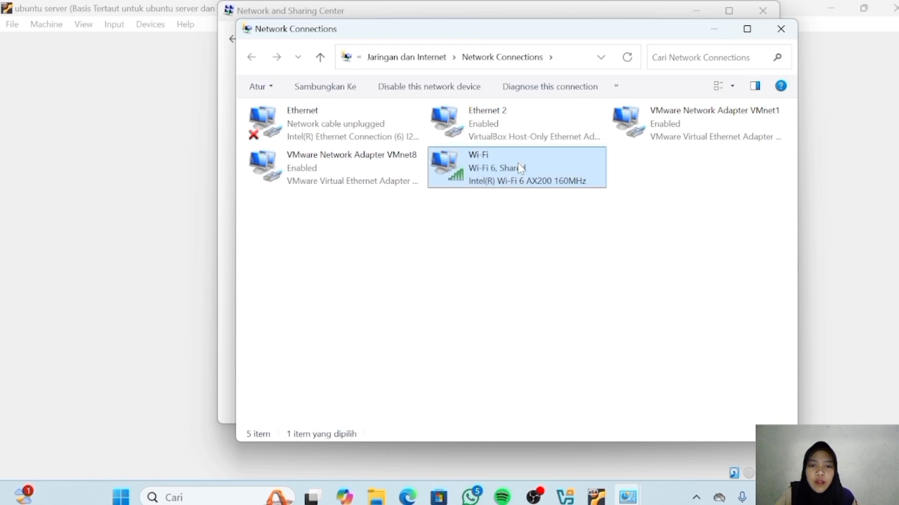
pyautogui.doubleClick(528, 168)
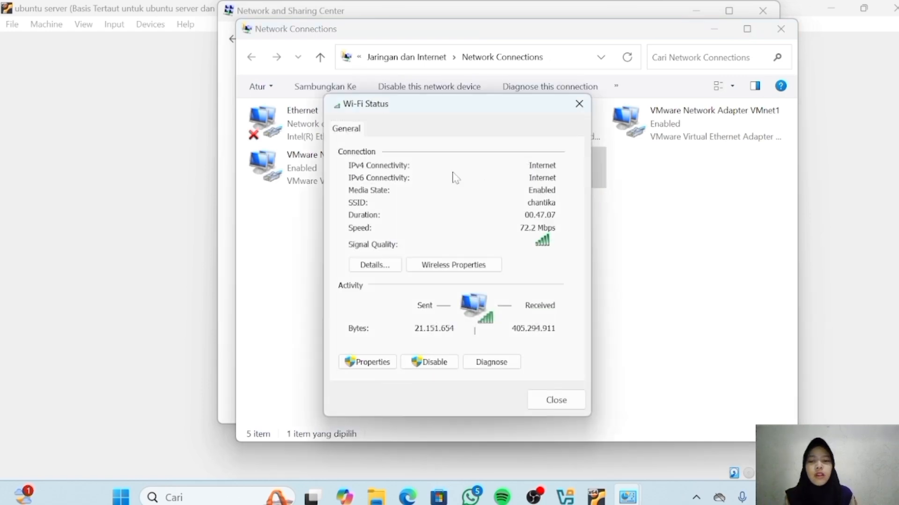
pyautogui.click(380, 266)
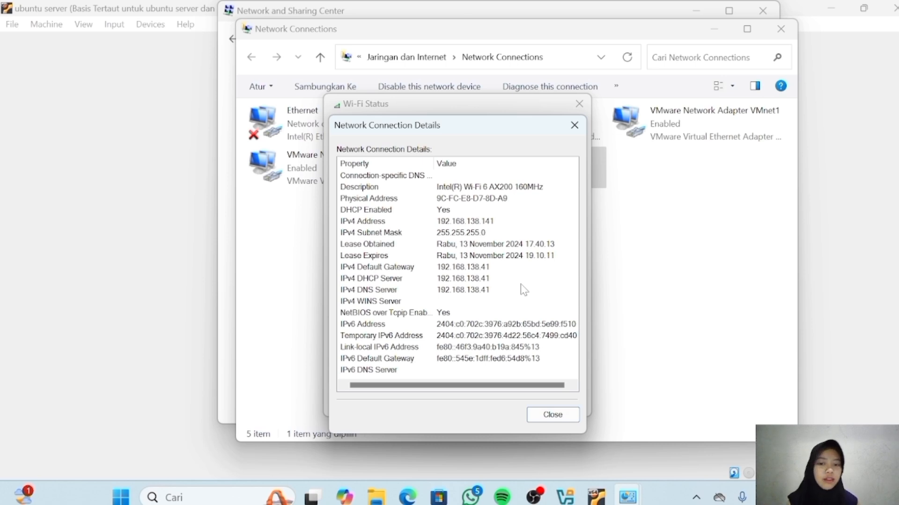
pyautogui.hotkey('alt', 'Tab')
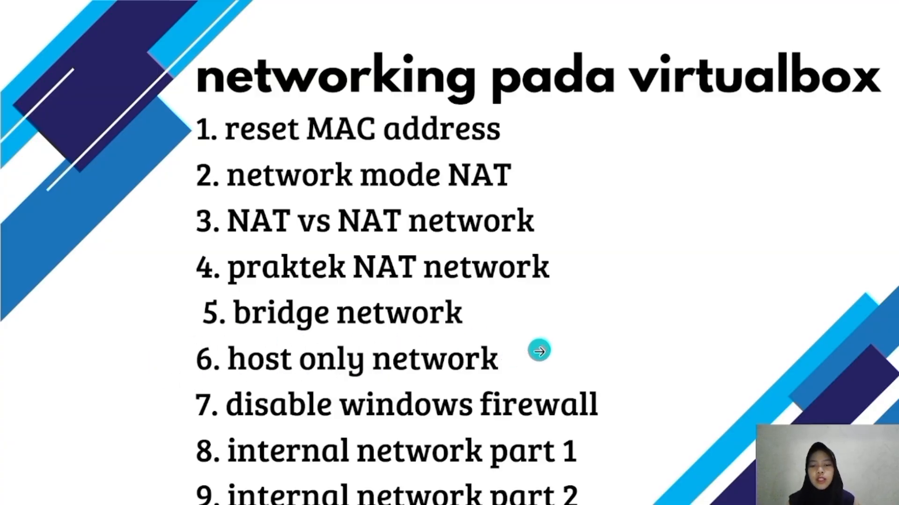
pyautogui.click(605, 355)
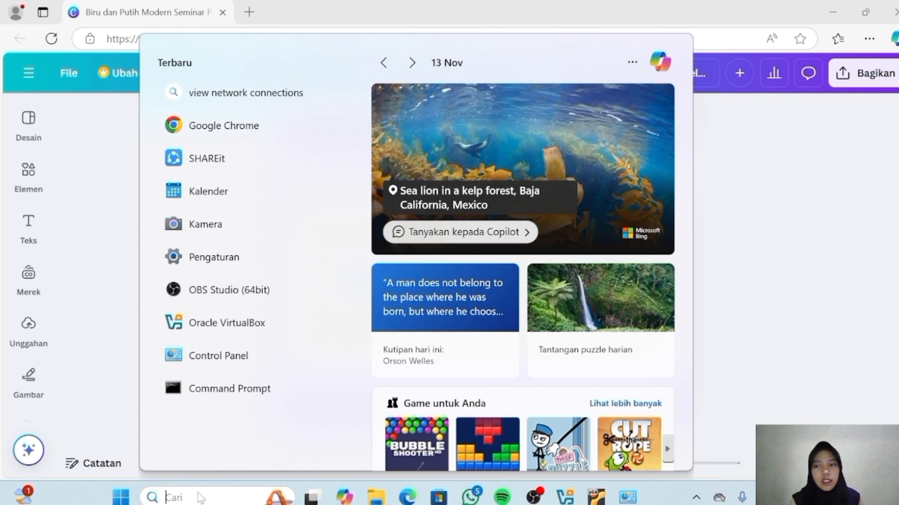
# Switch to Control Panel and examine the host's adapters in Network Connections, reached through the adapter settings of Network and Sharing Center
pyautogui.click(236, 361)
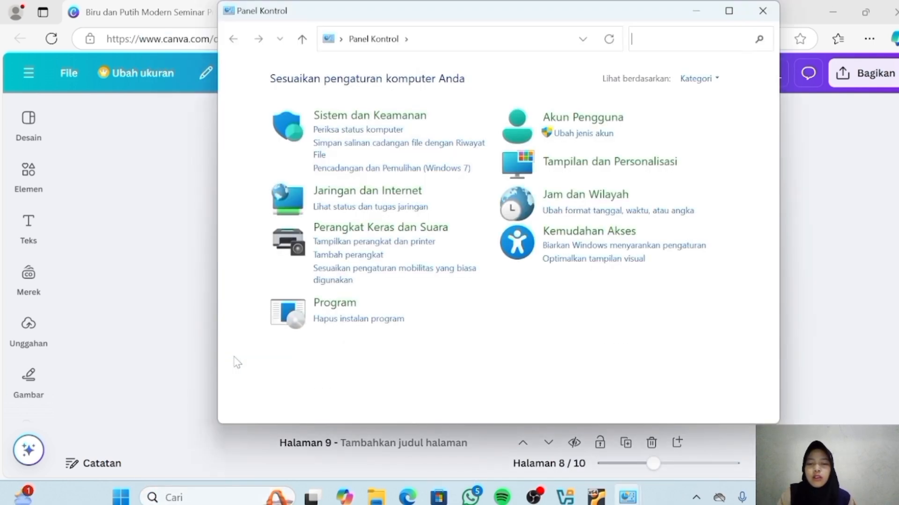
pyautogui.click(463, 203)
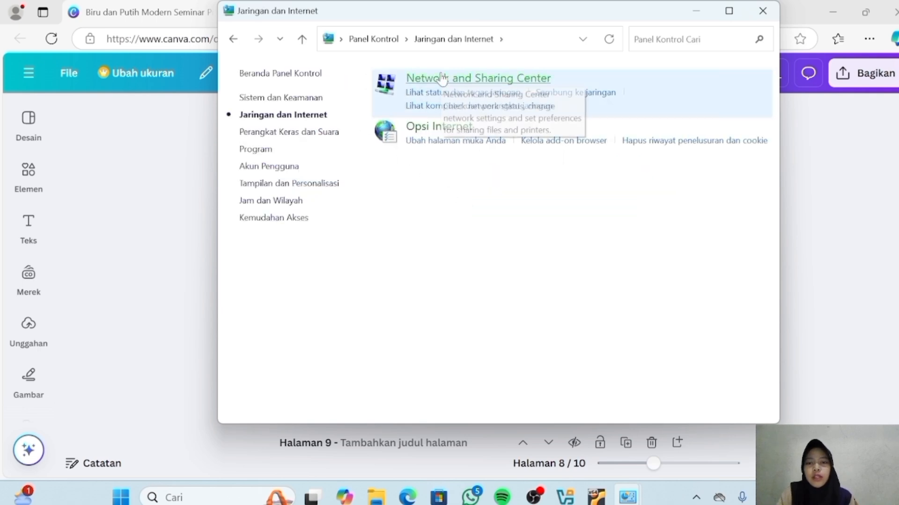
pyautogui.click(512, 78)
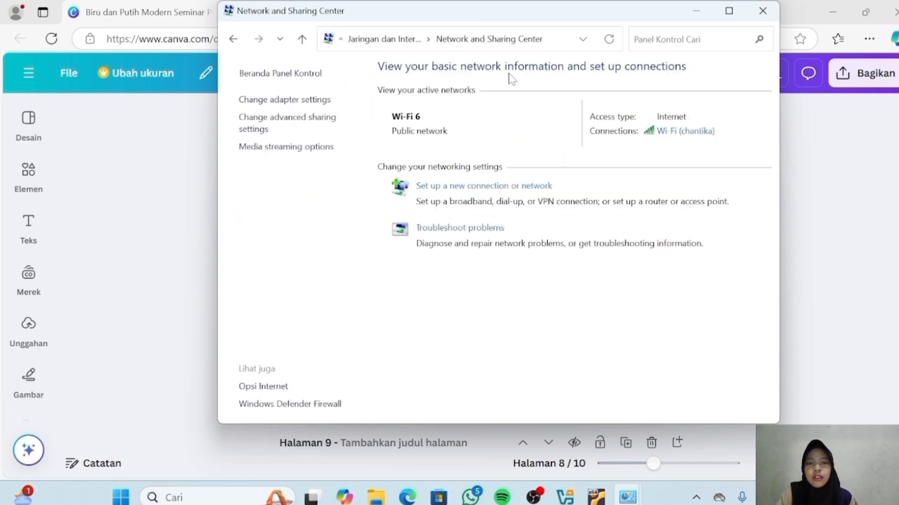
pyautogui.click(305, 99)
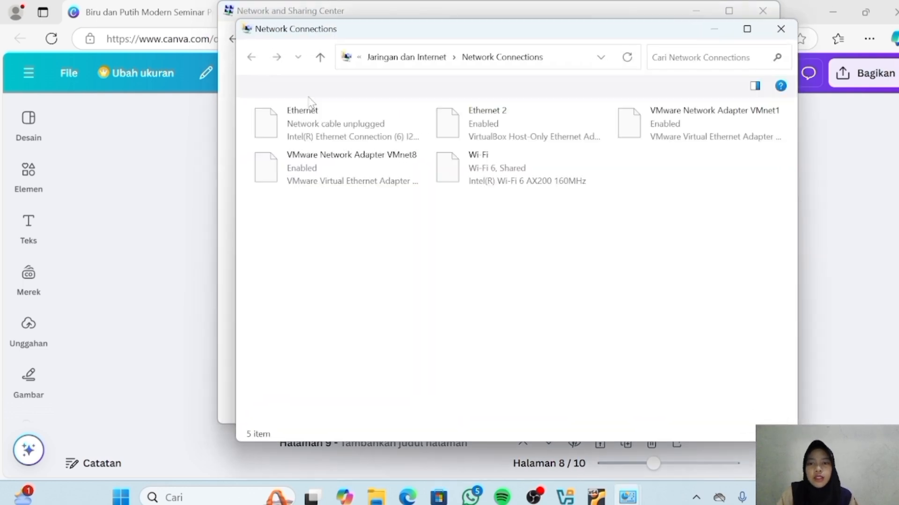
pyautogui.press('super+Up')
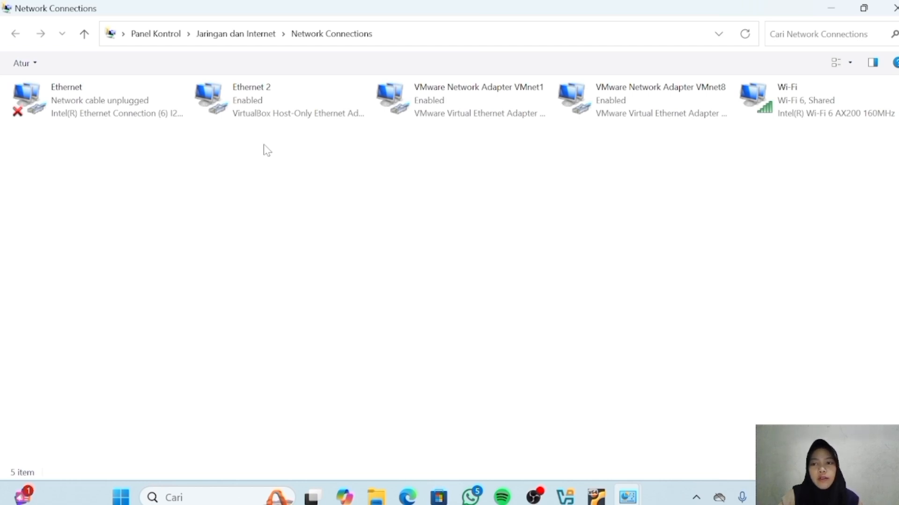
# Switch to VirtualBox, attach Adapter 1 of Klon ubuntu server 1 to Host-only Adapter using VirtualBox Host-Only Ethernet Adapter, and save the settings
pyautogui.click(565, 497)
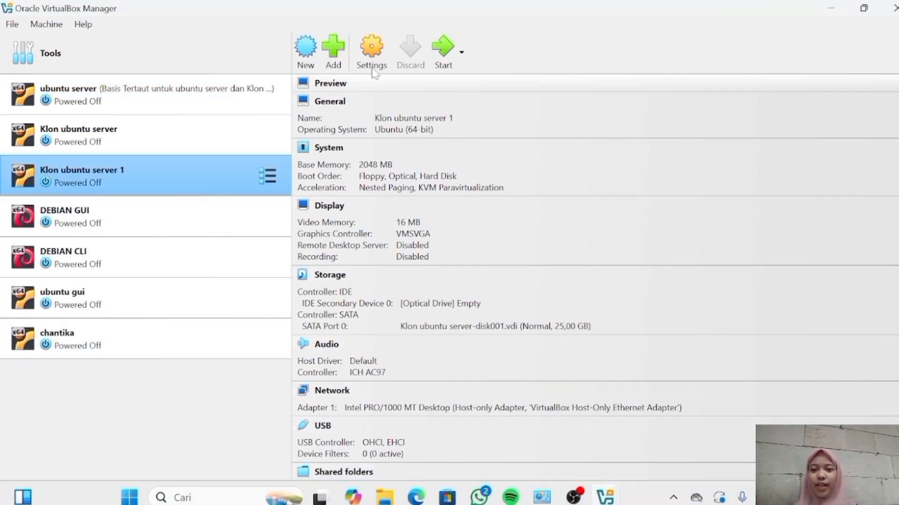
pyautogui.click(373, 54)
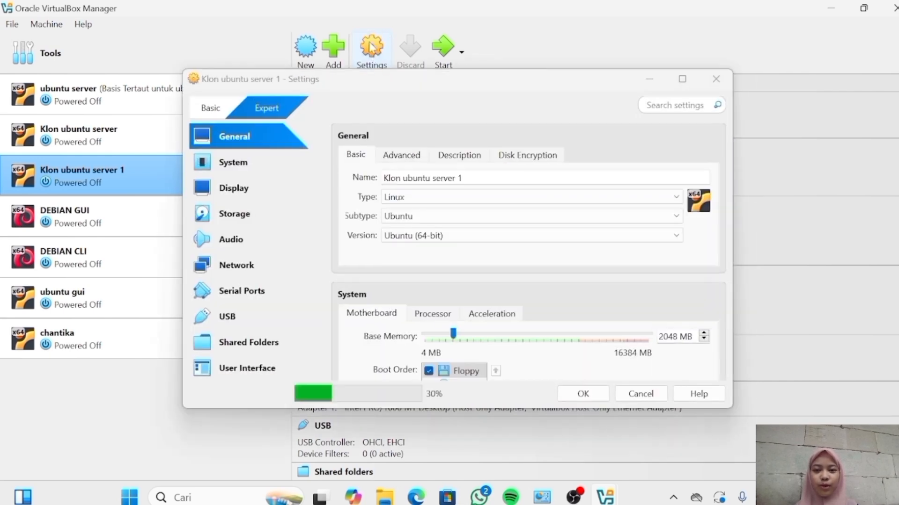
pyautogui.click(236, 266)
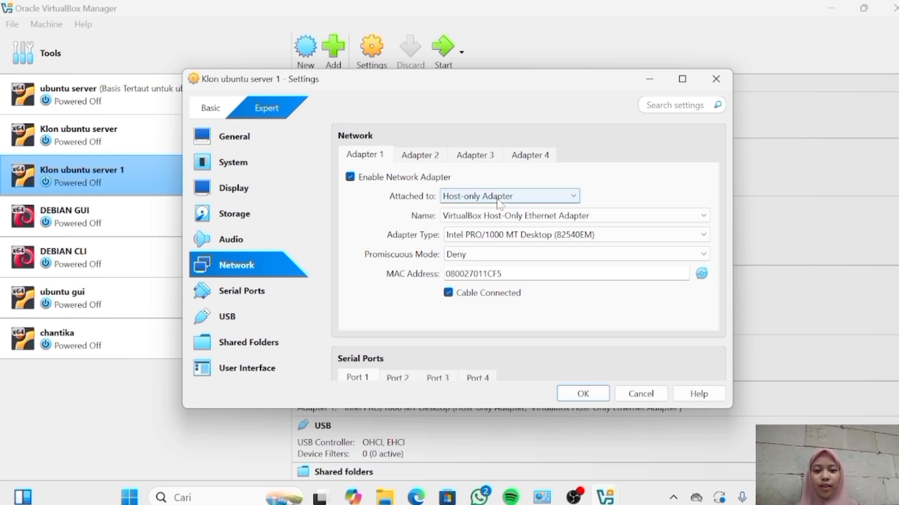
pyautogui.click(546, 201)
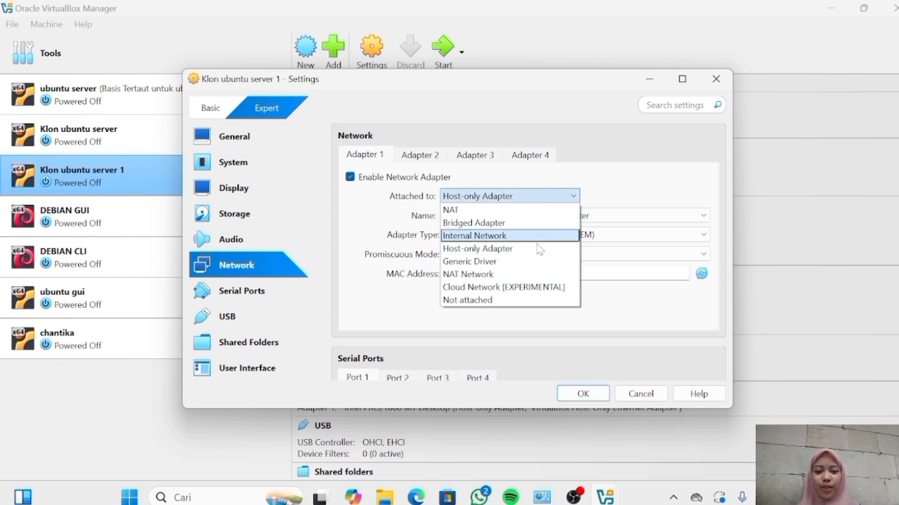
pyautogui.click(514, 249)
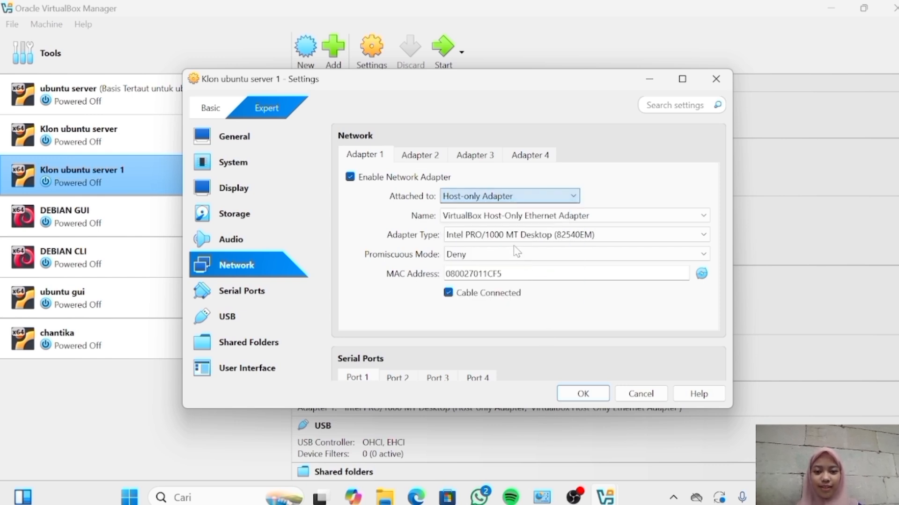
pyautogui.click(583, 393)
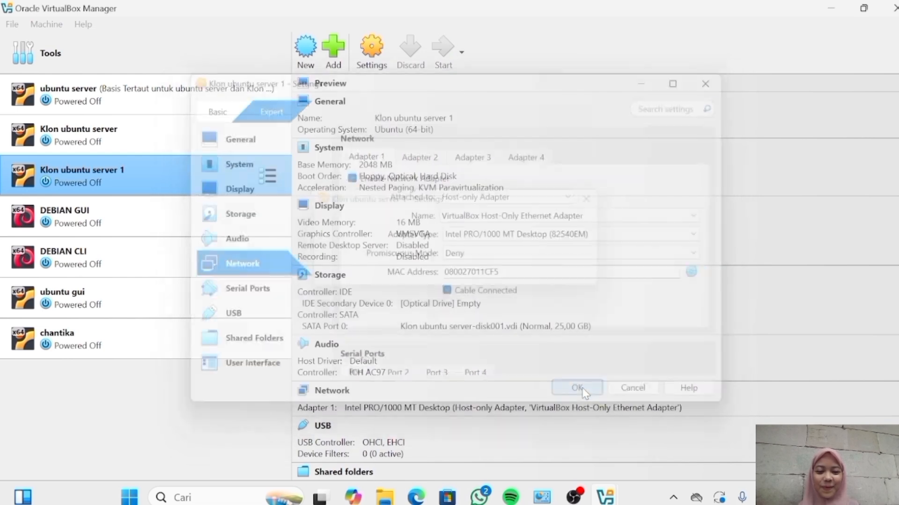
# Start and log in to Klon ubuntu server 1, and release its DHCP lease with sudo dhclient -r enp0s3, supplying the account password
pyautogui.click(444, 51)
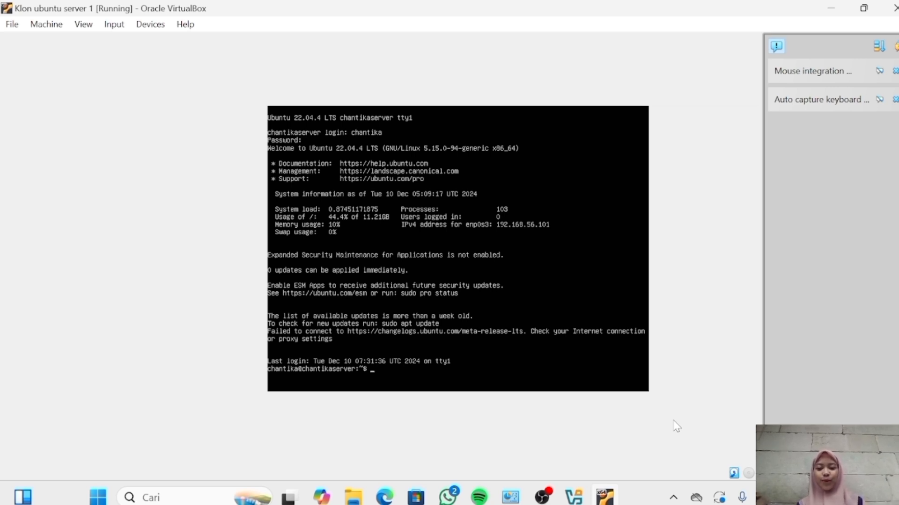
pyautogui.write('sudo d')
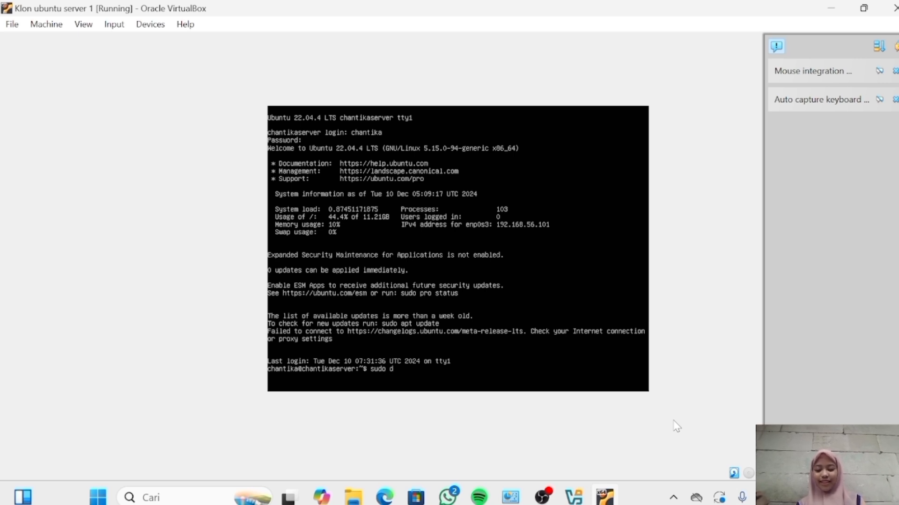
pyautogui.write('hclient')
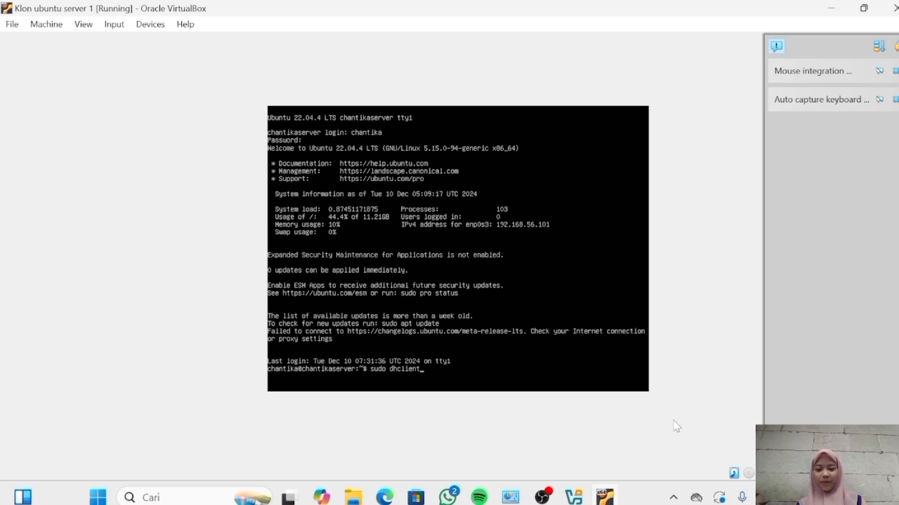
pyautogui.write(' -r')
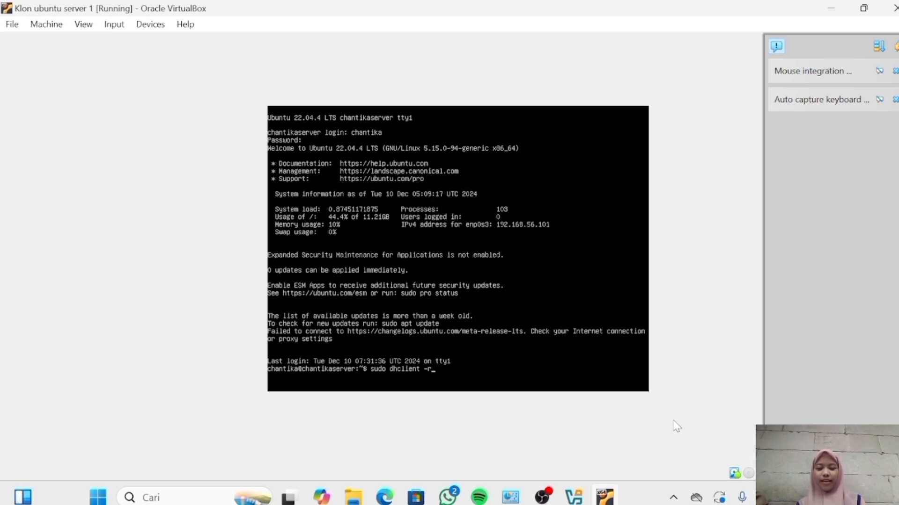
pyautogui.write(' en')
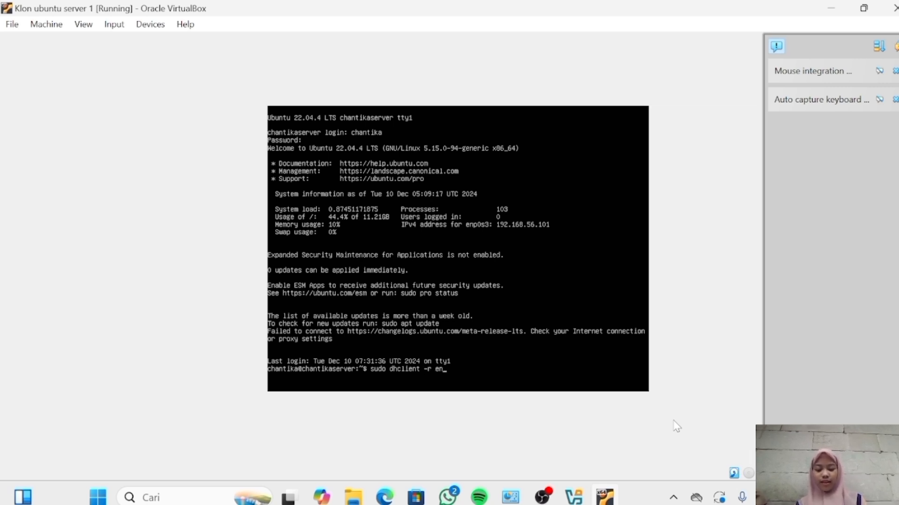
pyautogui.write('p0s3')
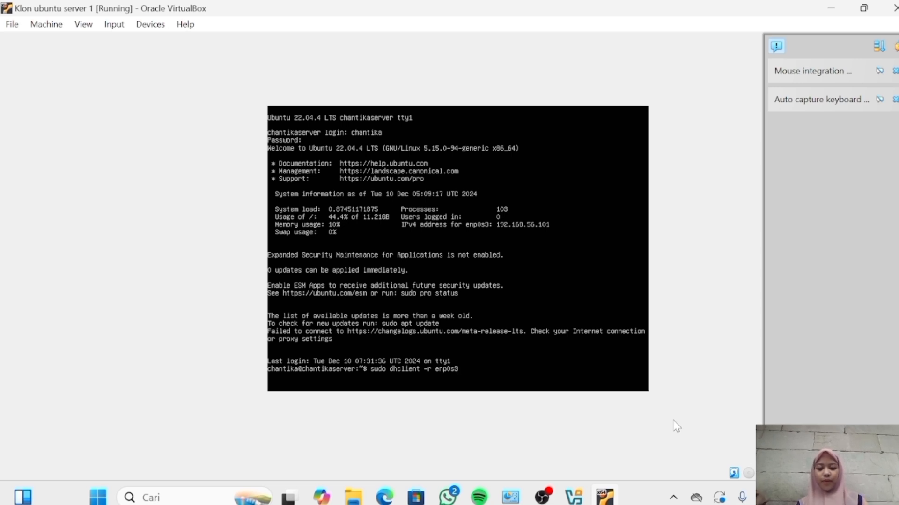
pyautogui.press('Return')
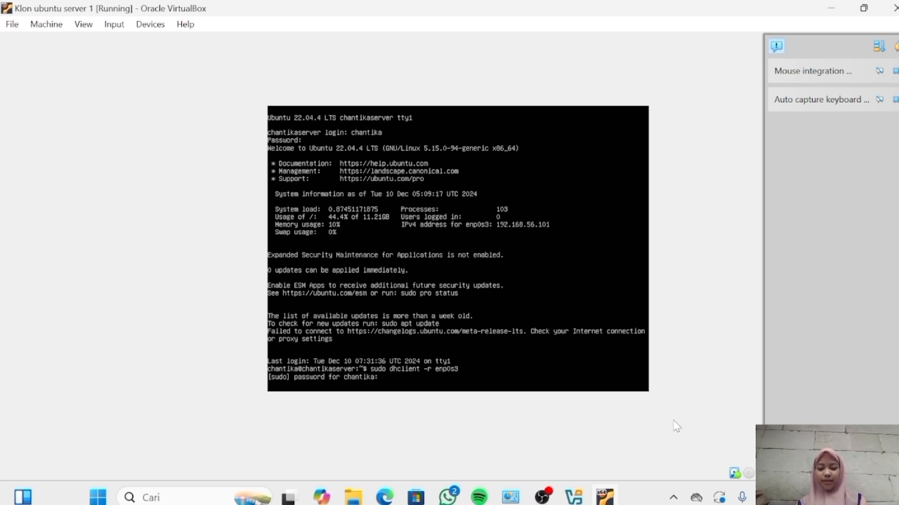
pyautogui.press('Return')
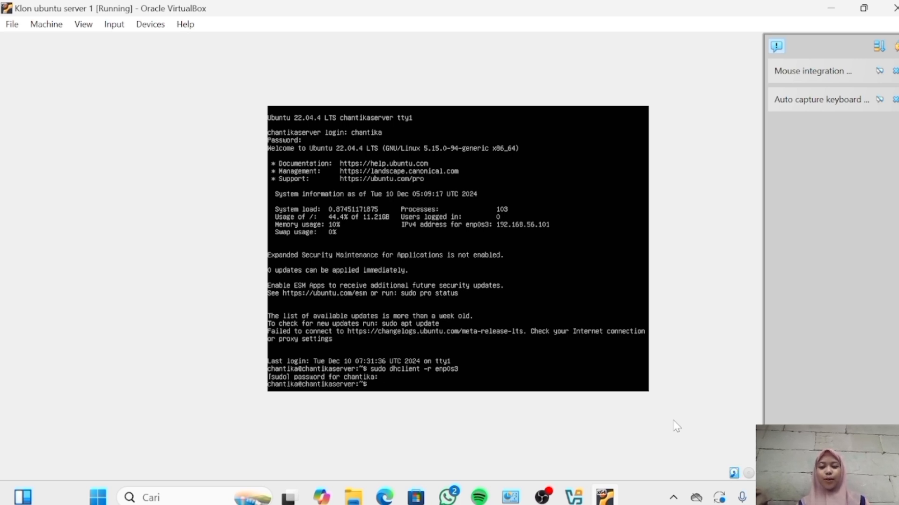
# List the network interfaces of Klon ubuntu server 1 with ip a after the lease release
pyautogui.write('ip')
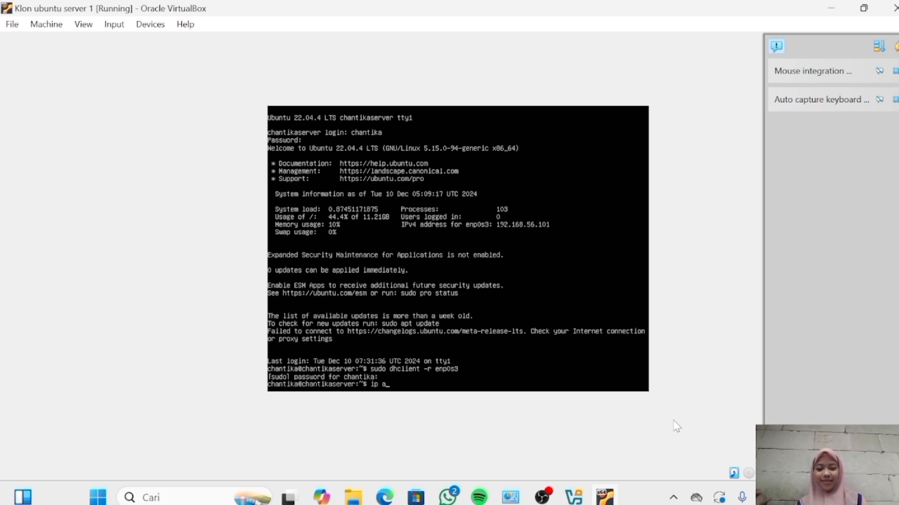
pyautogui.write(' a')
pyautogui.press('Return')
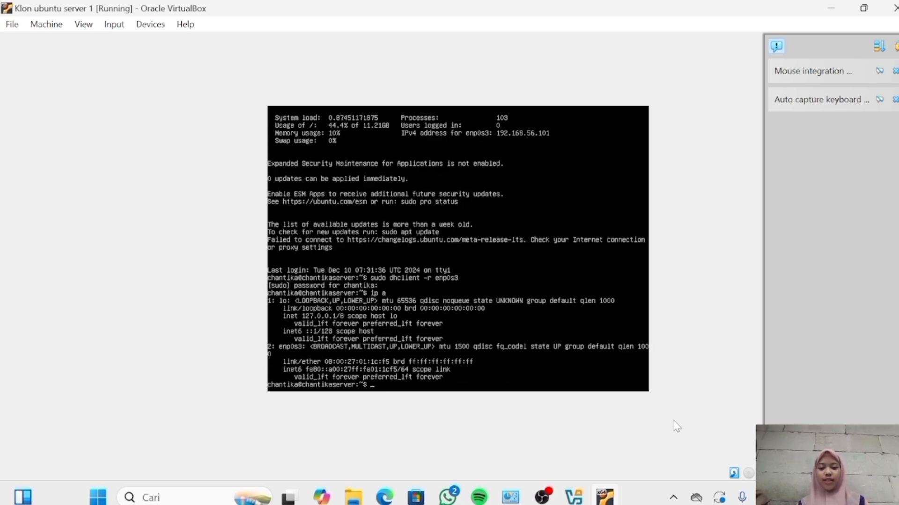
# Request a new DHCP address with sudo dhclient enp0s3 and list the interfaces again with ip a
pyautogui.write('sudo dhclient ')
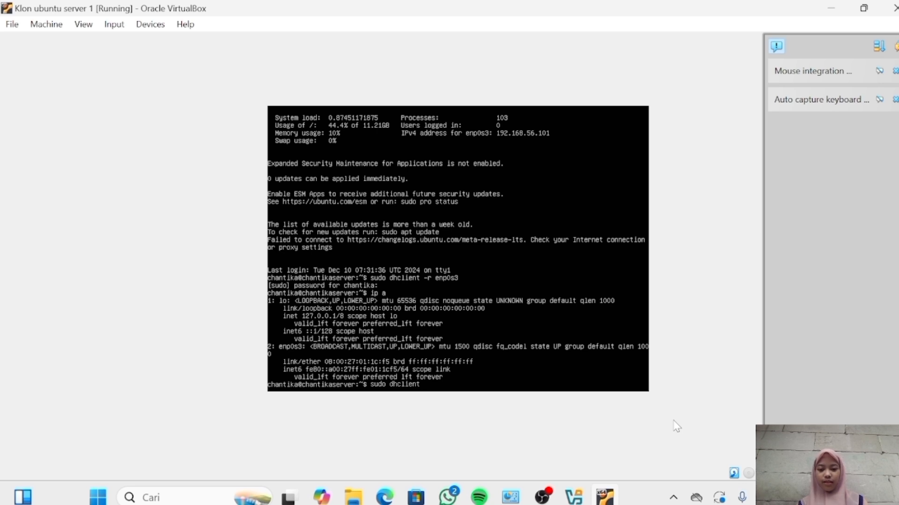
pyautogui.write('enp')
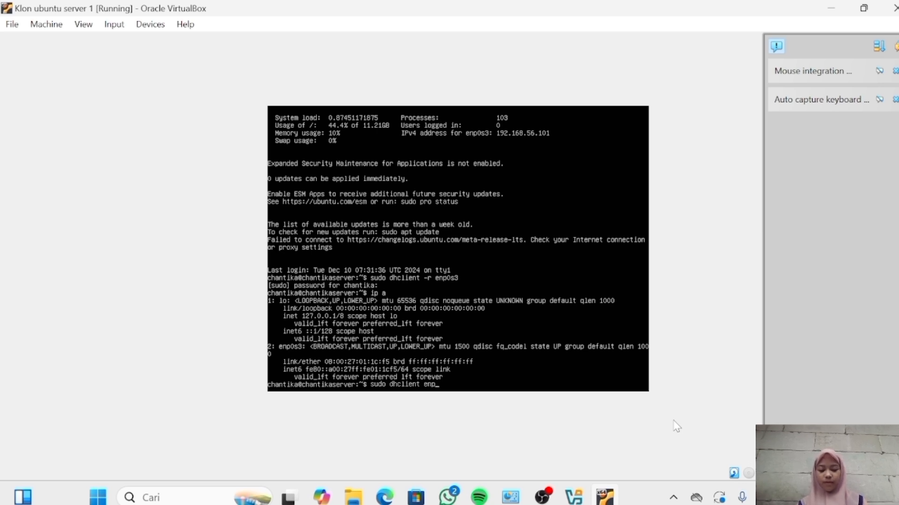
pyautogui.write('0s3')
pyautogui.press('Return')
pyautogui.press('Return')
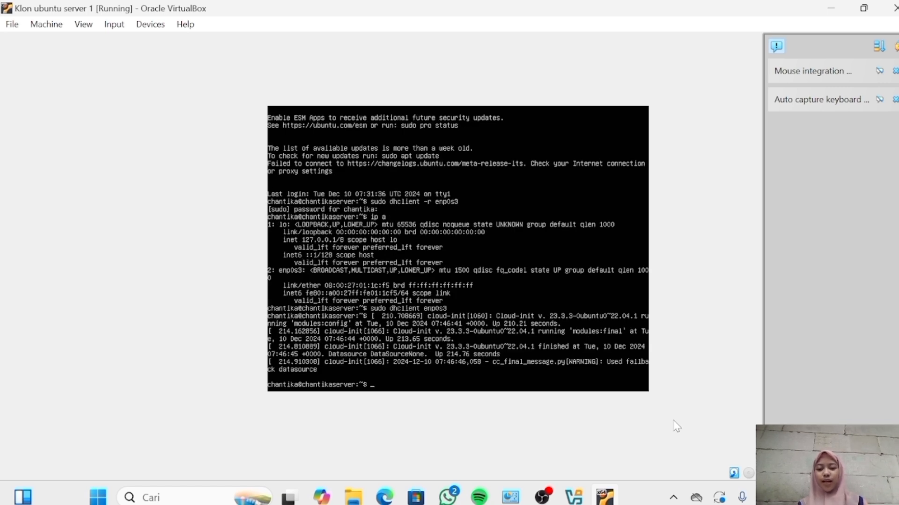
pyautogui.write('ip a')
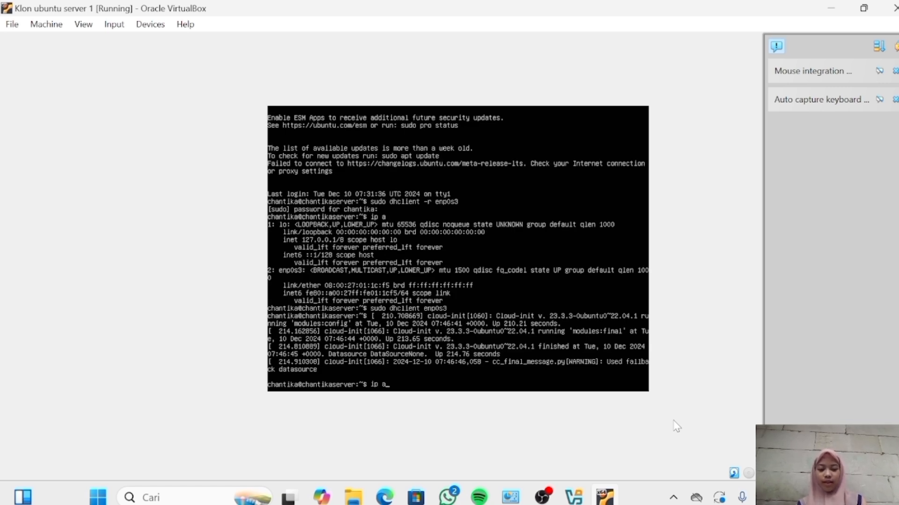
pyautogui.press('Return')
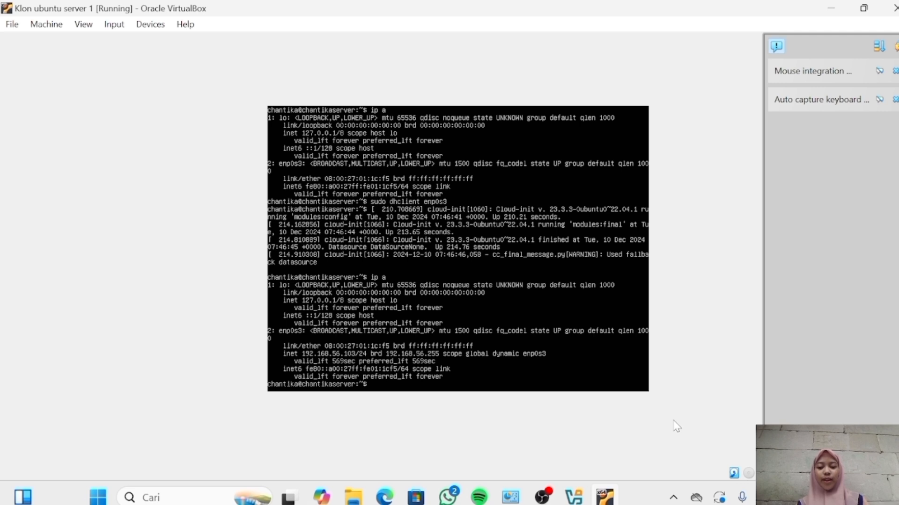
# Switch to the host's Network Connections and examine the connection details of the Ethernet 2 VirtualBox host-only adapter
pyautogui.click(510, 497)
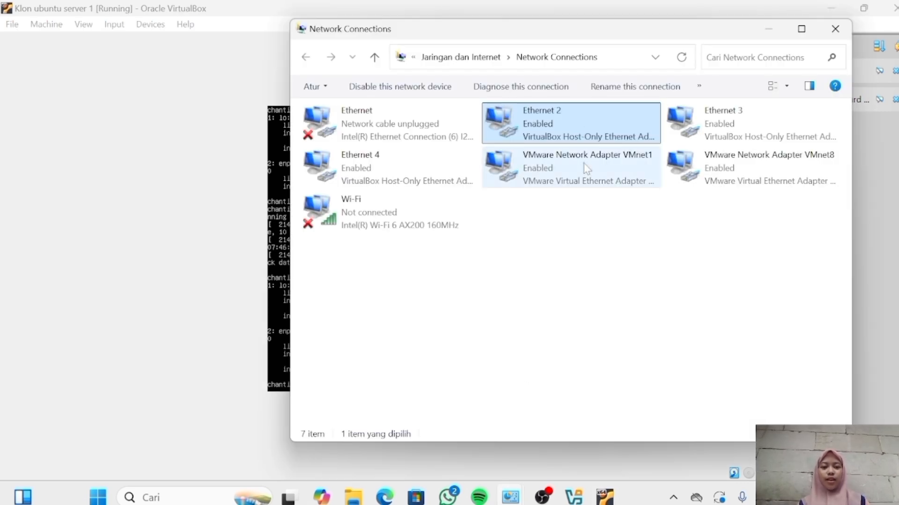
pyautogui.doubleClick(574, 118)
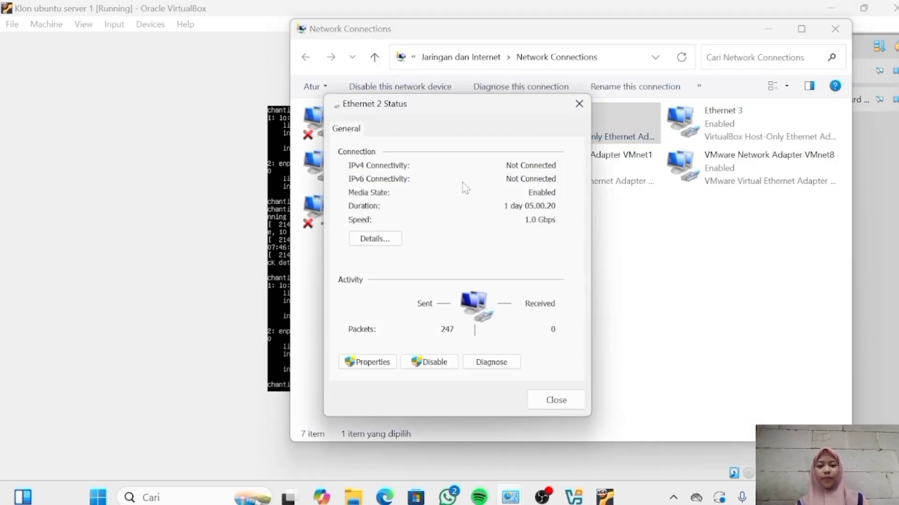
pyautogui.click(381, 240)
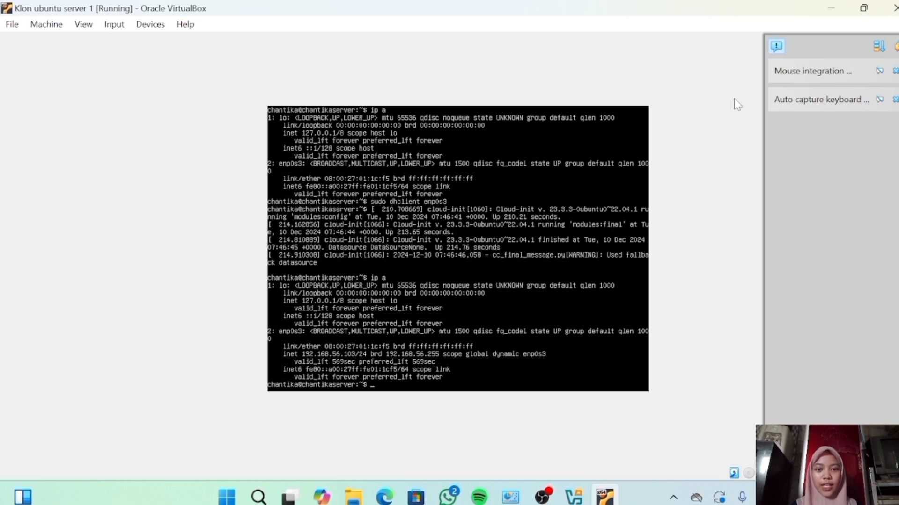
# Open the Windows Command Prompt on the host and ping 192.168.56.1
pyautogui.press('super')
pyautogui.click(268, 170)
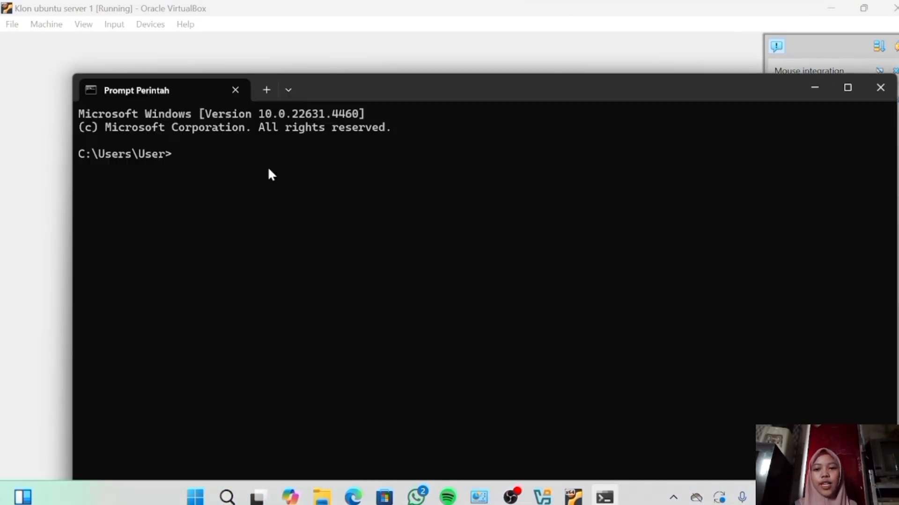
pyautogui.write('ping')
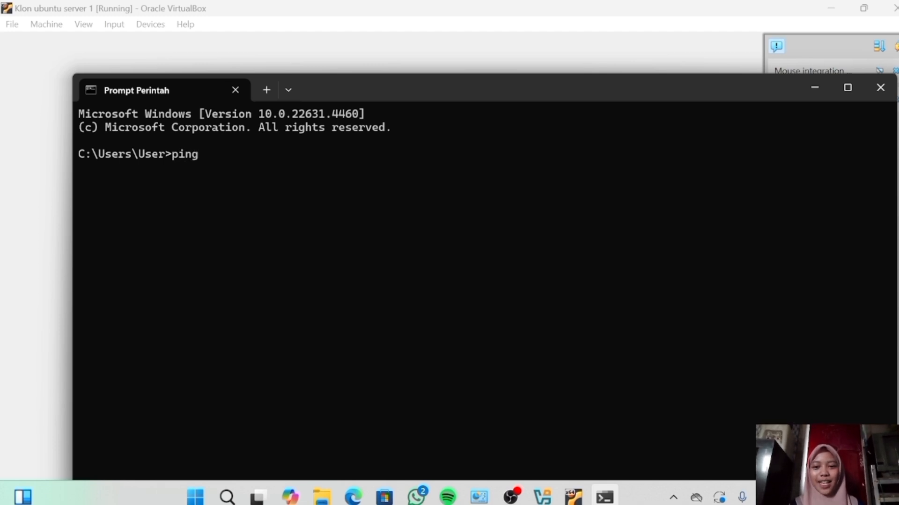
pyautogui.write(' 19')
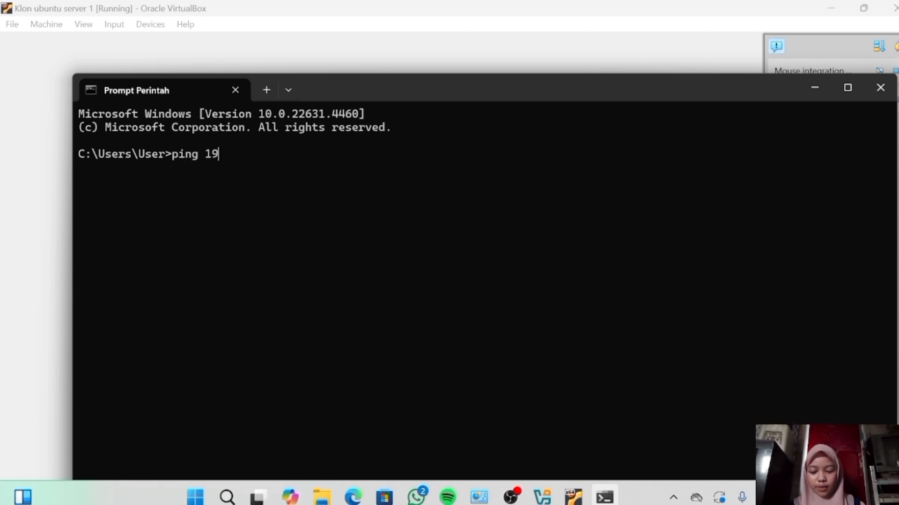
pyautogui.write('2.16')
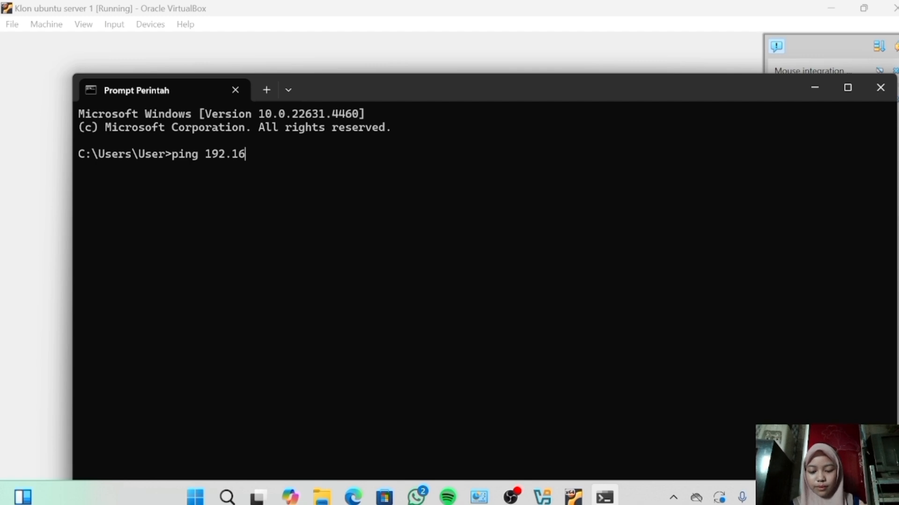
pyautogui.write('8.56.1')
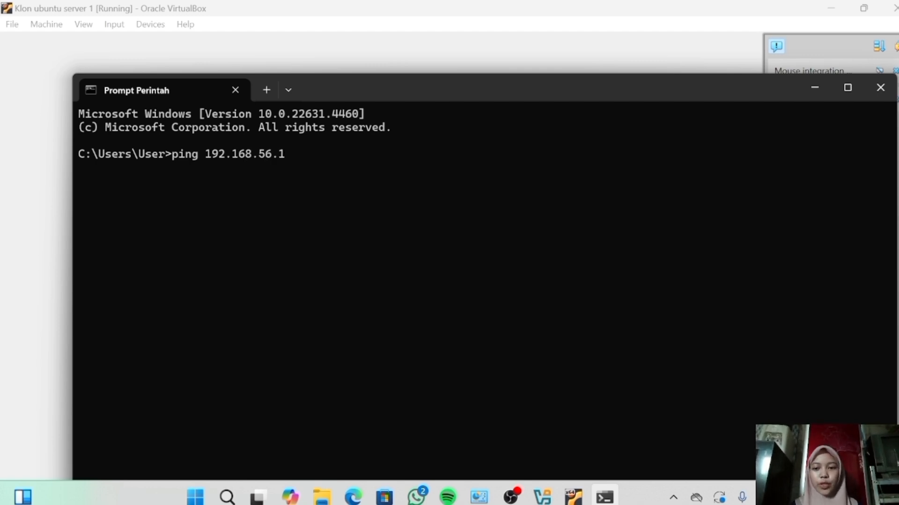
pyautogui.press('Return')
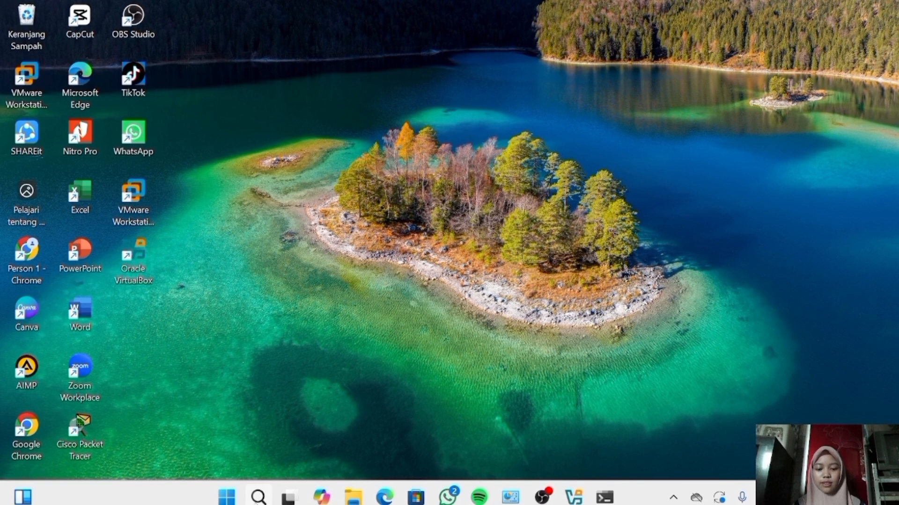
# Open the Windows Defender Firewall settings in the host's Control Panel and turn the firewall off for private and public networks
pyautogui.click(258, 497)
pyautogui.click(259, 331)
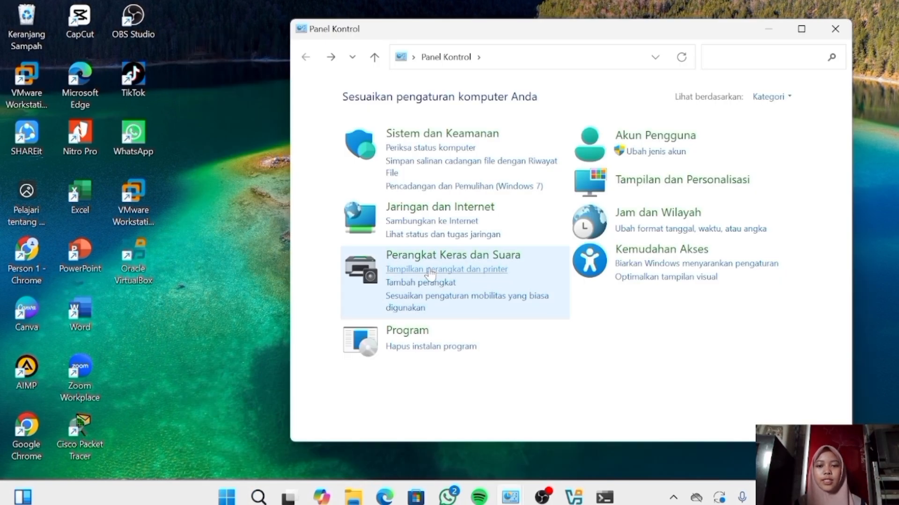
pyautogui.click(418, 145)
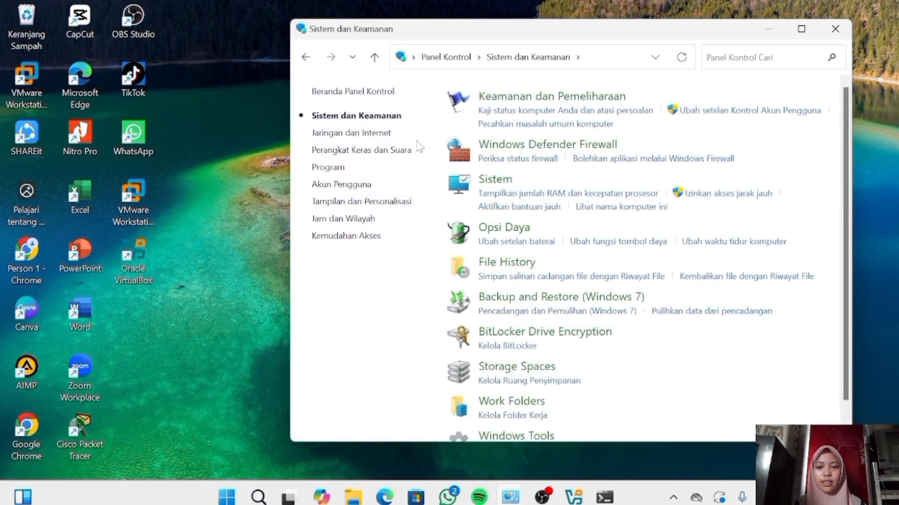
pyautogui.click(474, 155)
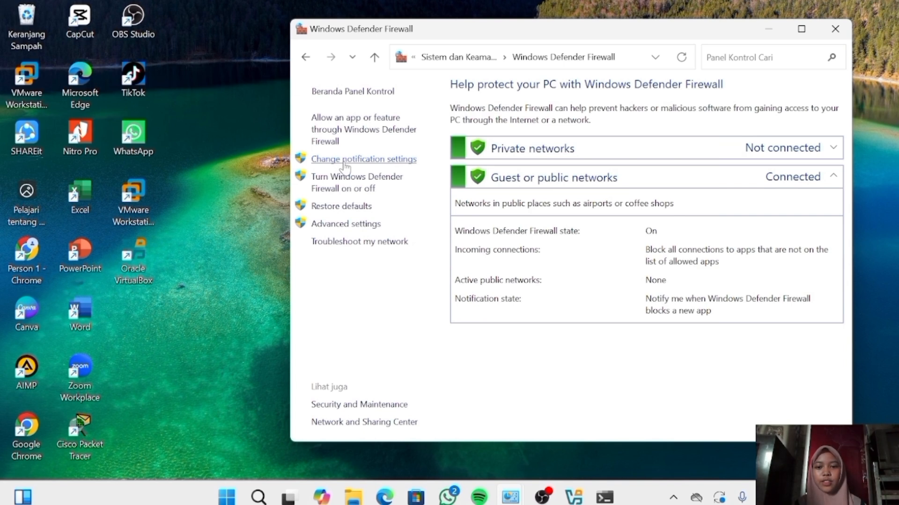
pyautogui.click(347, 160)
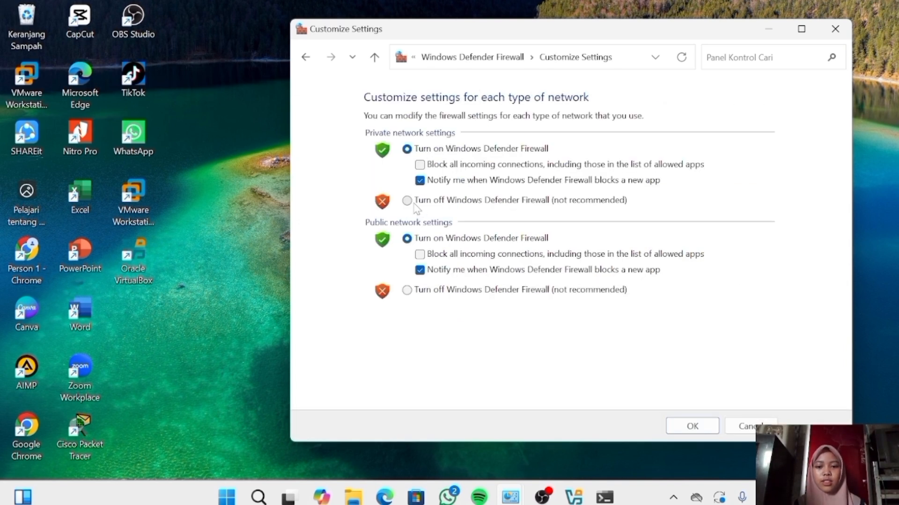
pyautogui.click(408, 201)
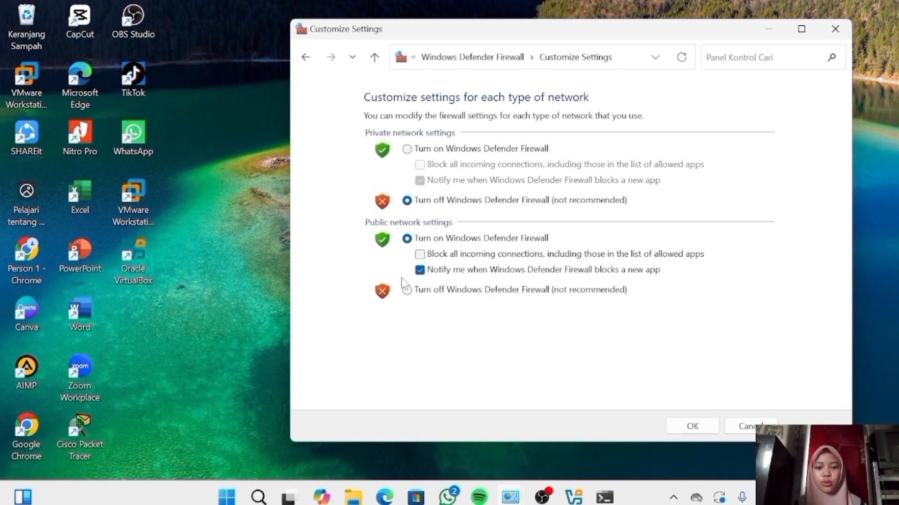
pyautogui.click(407, 291)
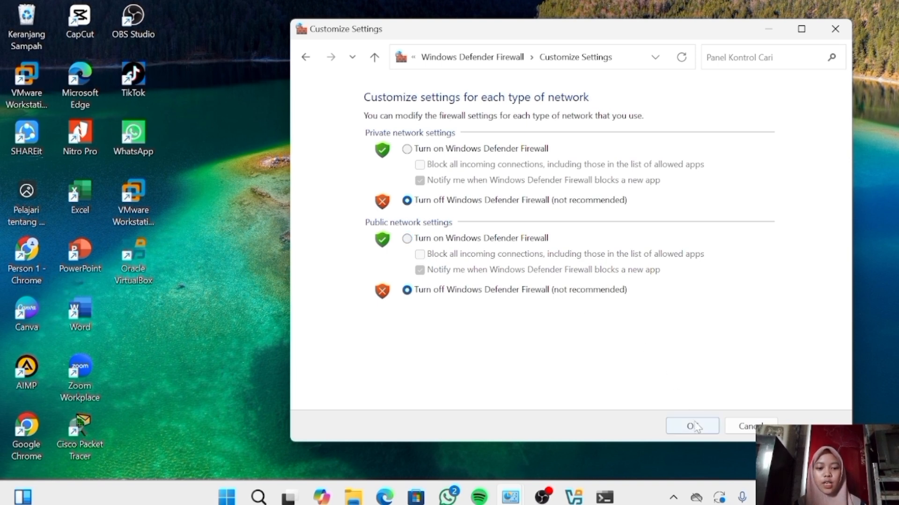
pyautogui.click(693, 426)
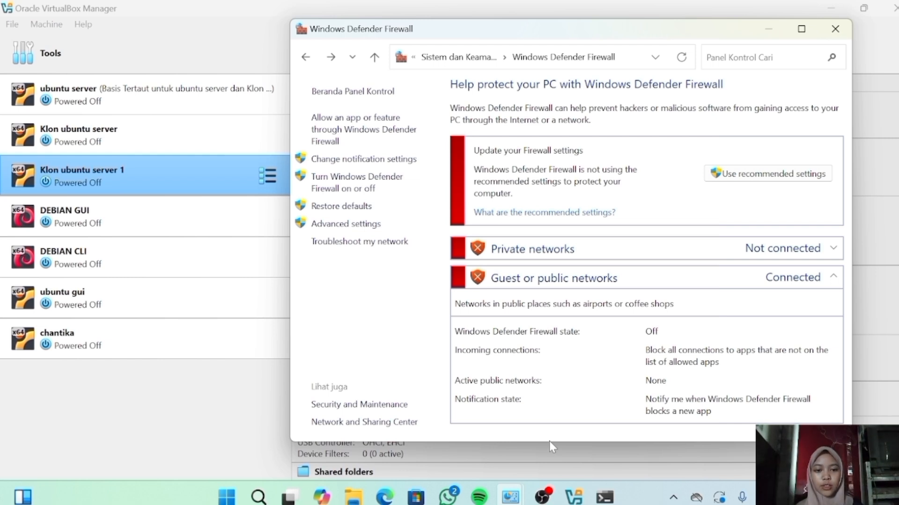
# Switch to VirtualBox, start Klon ubuntu server 1 and list its network interfaces with ip a
pyautogui.click(768, 29)
pyautogui.click(444, 50)
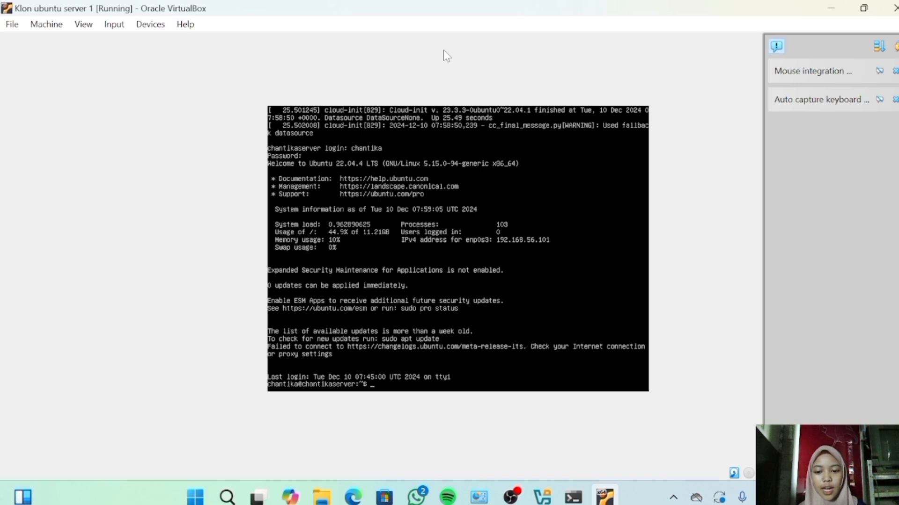
pyautogui.write('ip')
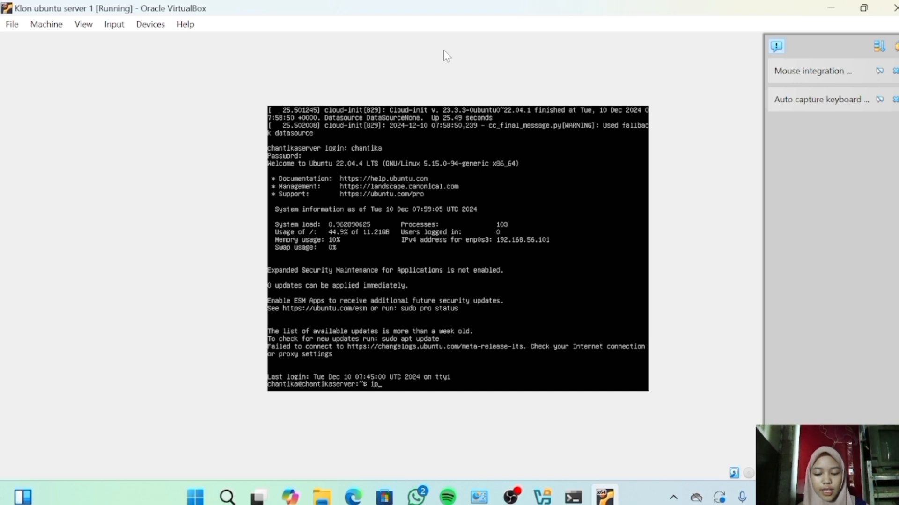
pyautogui.write(' a')
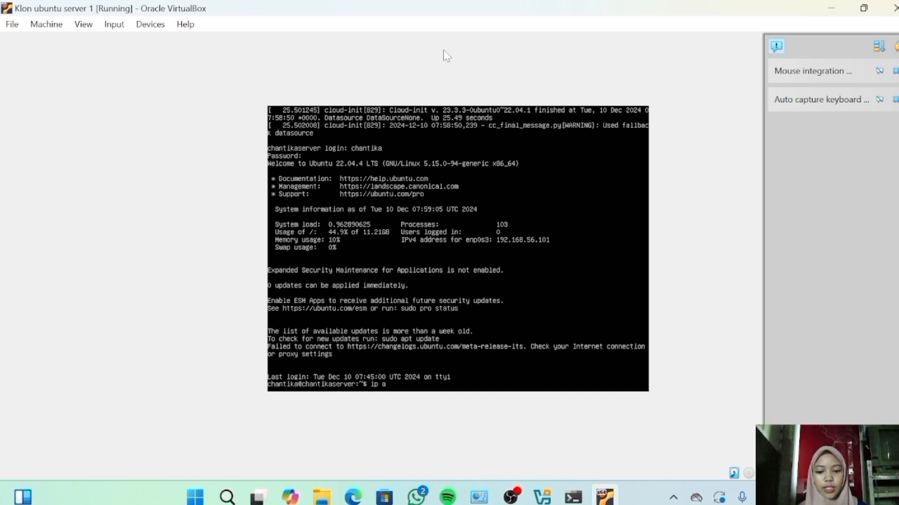
pyautogui.press('Return')
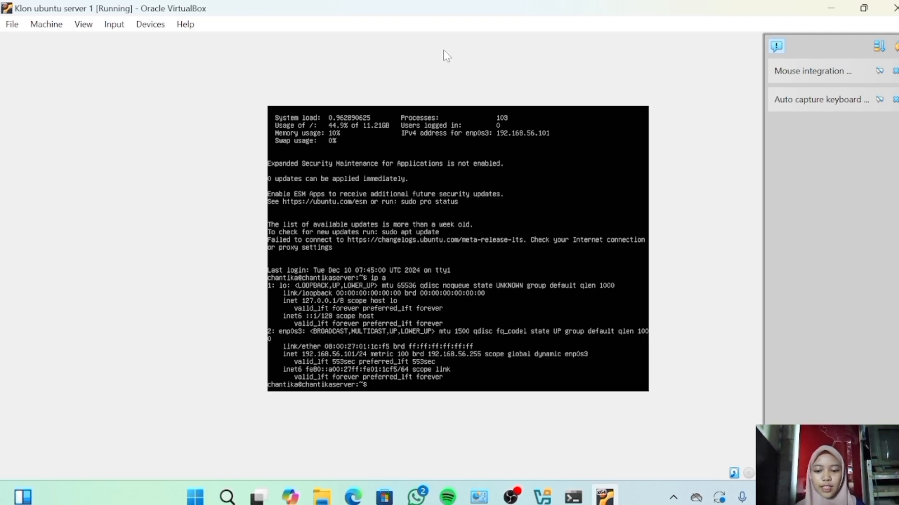
# Ping the host-only adapter address 192.168.56.1 from Klon ubuntu server 1 and stop the ping after several replies
pyautogui.write('ping ')
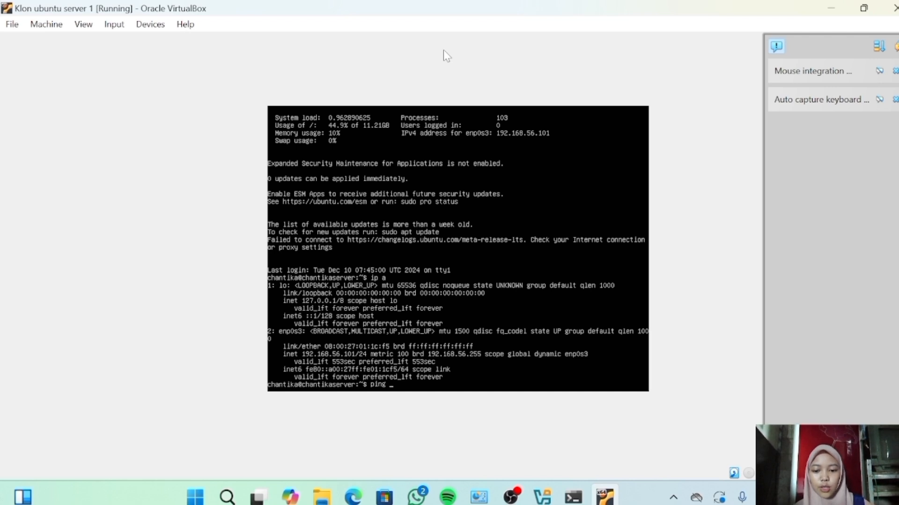
pyautogui.write('192')
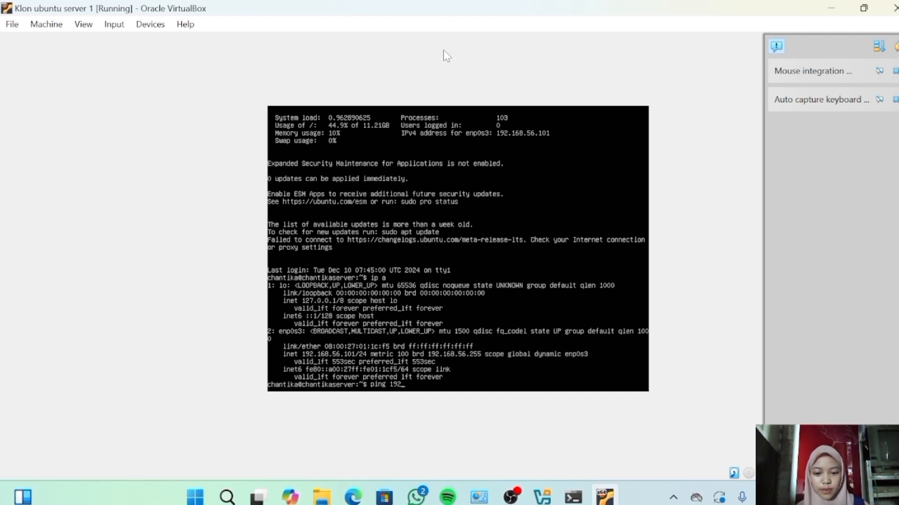
pyautogui.write('.168.56.1')
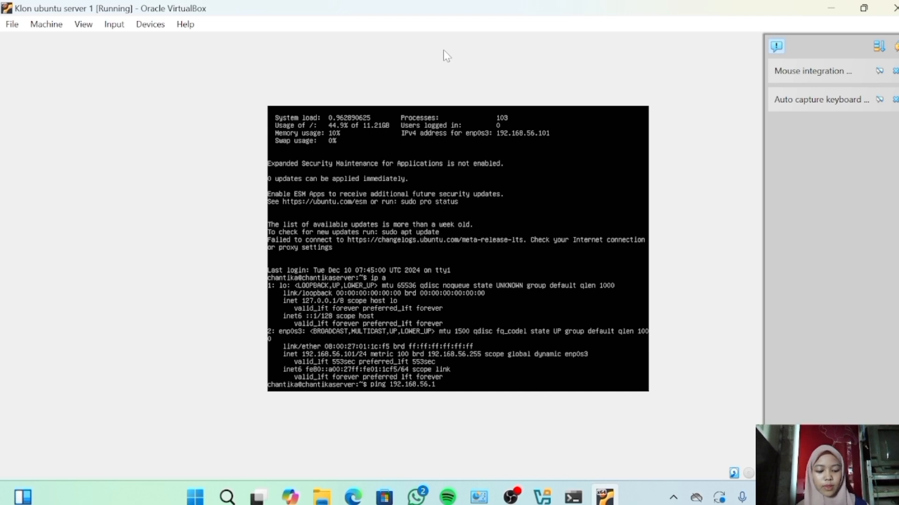
pyautogui.press('Return')
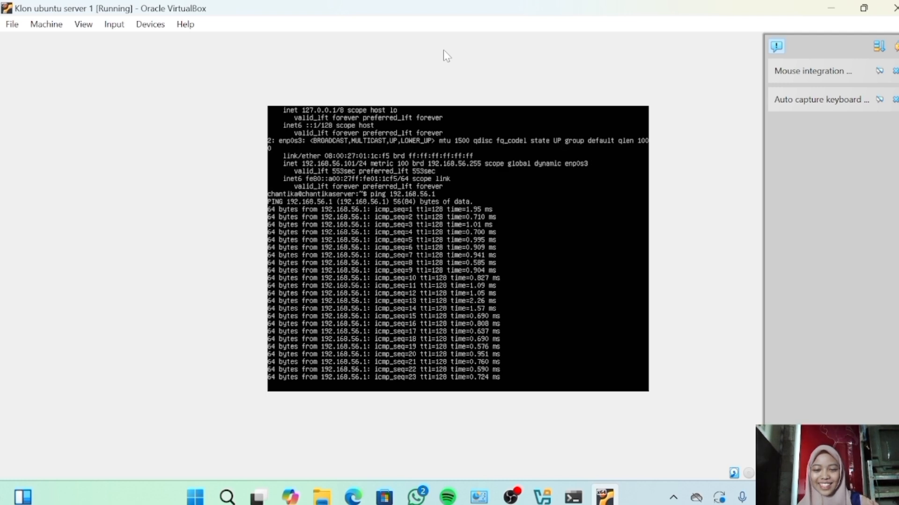
pyautogui.hotkey('ctrl', 'c')
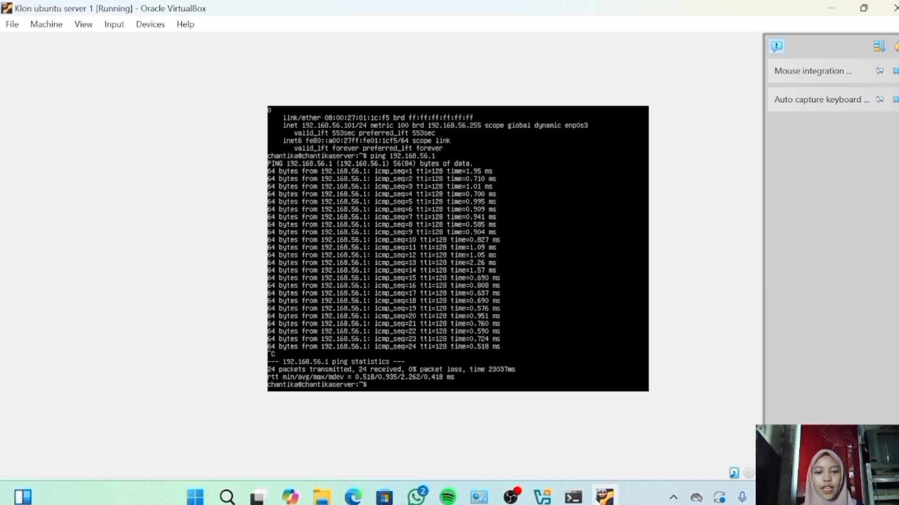
# Switch to the host's Control Panel and turn Windows Defender Firewall back on for private and public networks
pyautogui.click(479, 497)
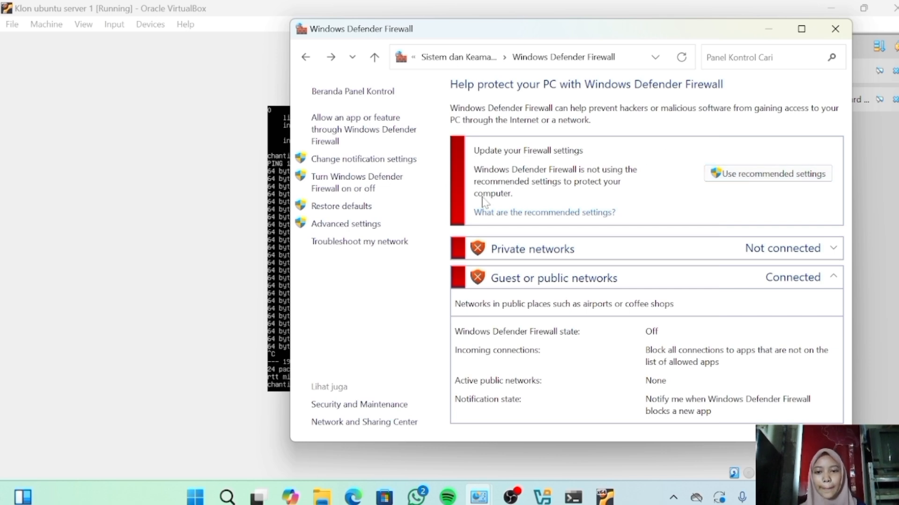
pyautogui.click(363, 160)
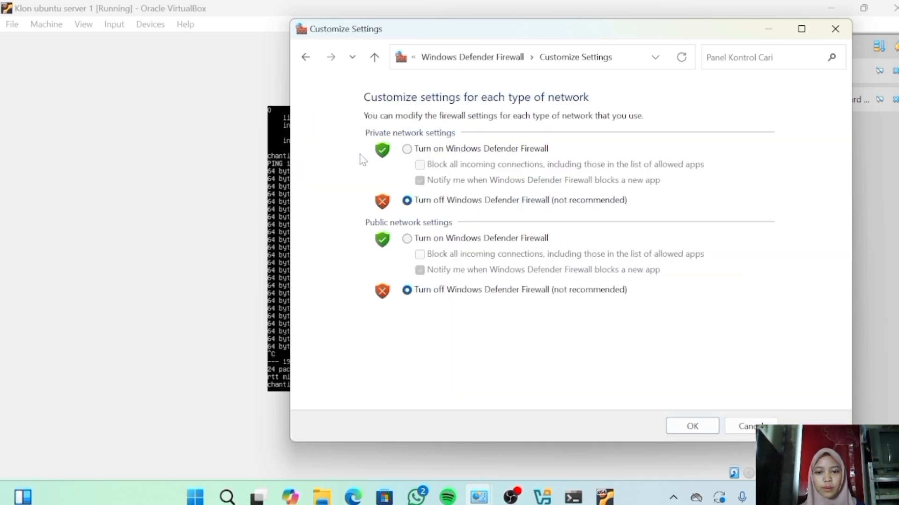
pyautogui.click(407, 150)
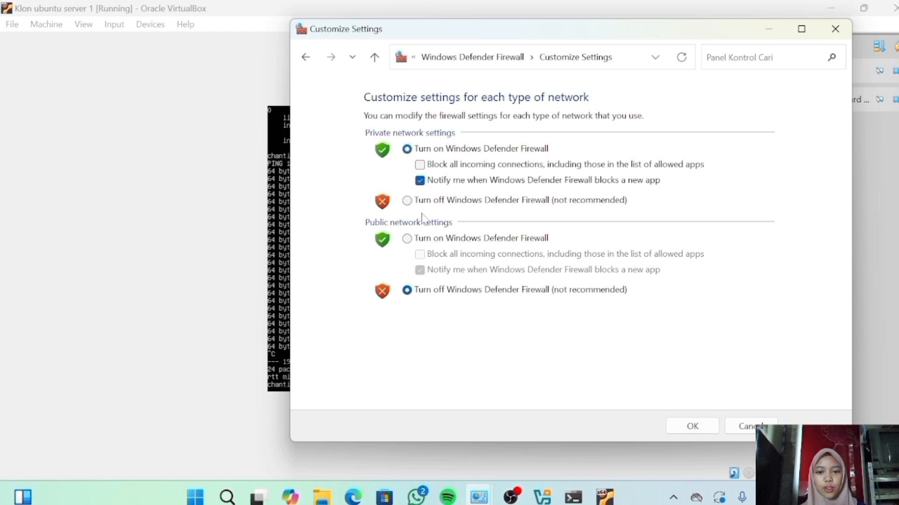
pyautogui.click(407, 240)
pyautogui.click(692, 426)
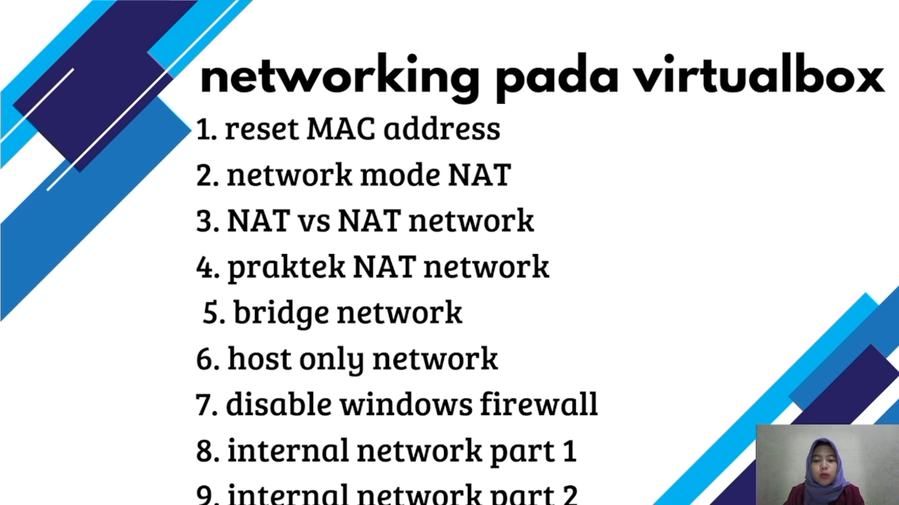